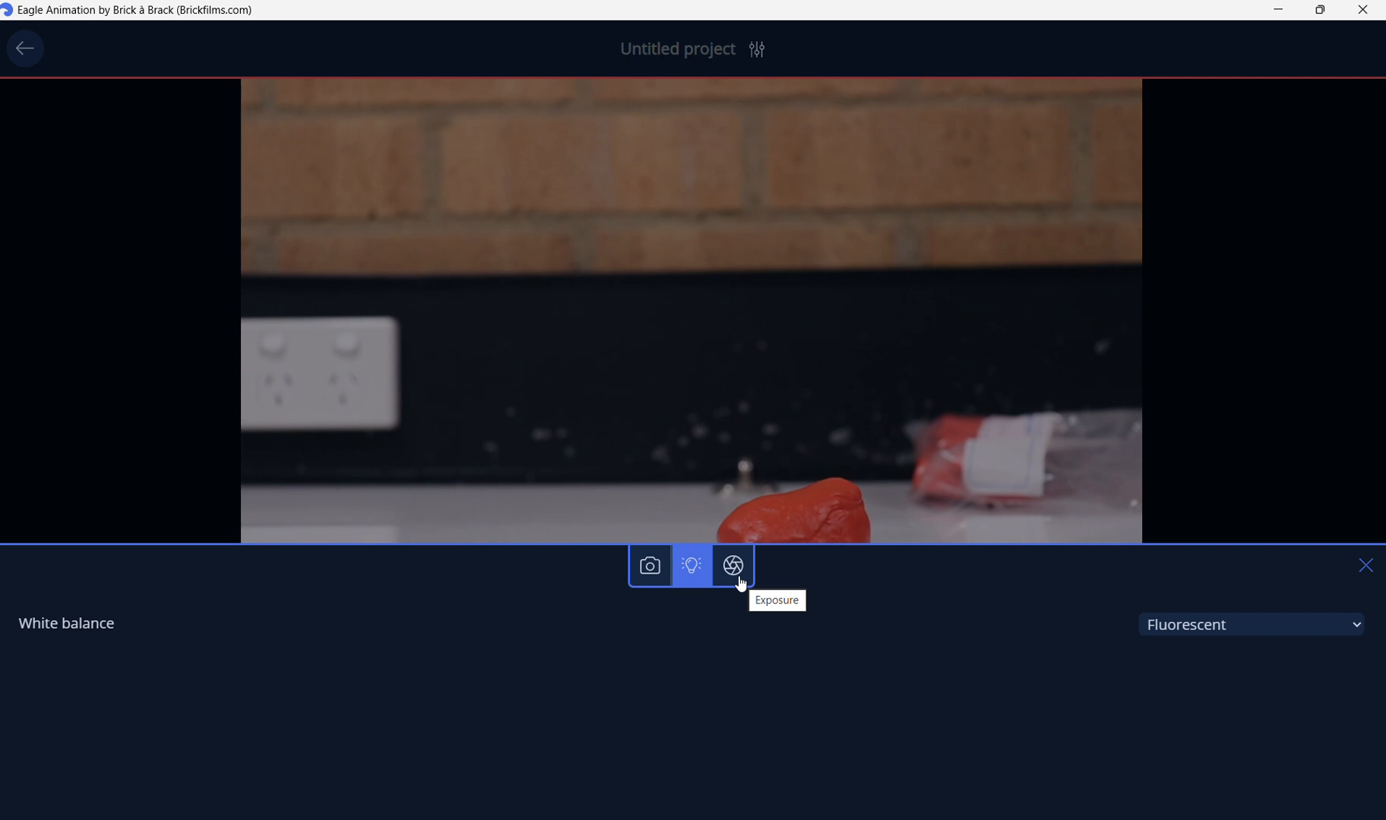
Check the camera's exposure settings, then close the camera settings panel.
left_click(741, 583)
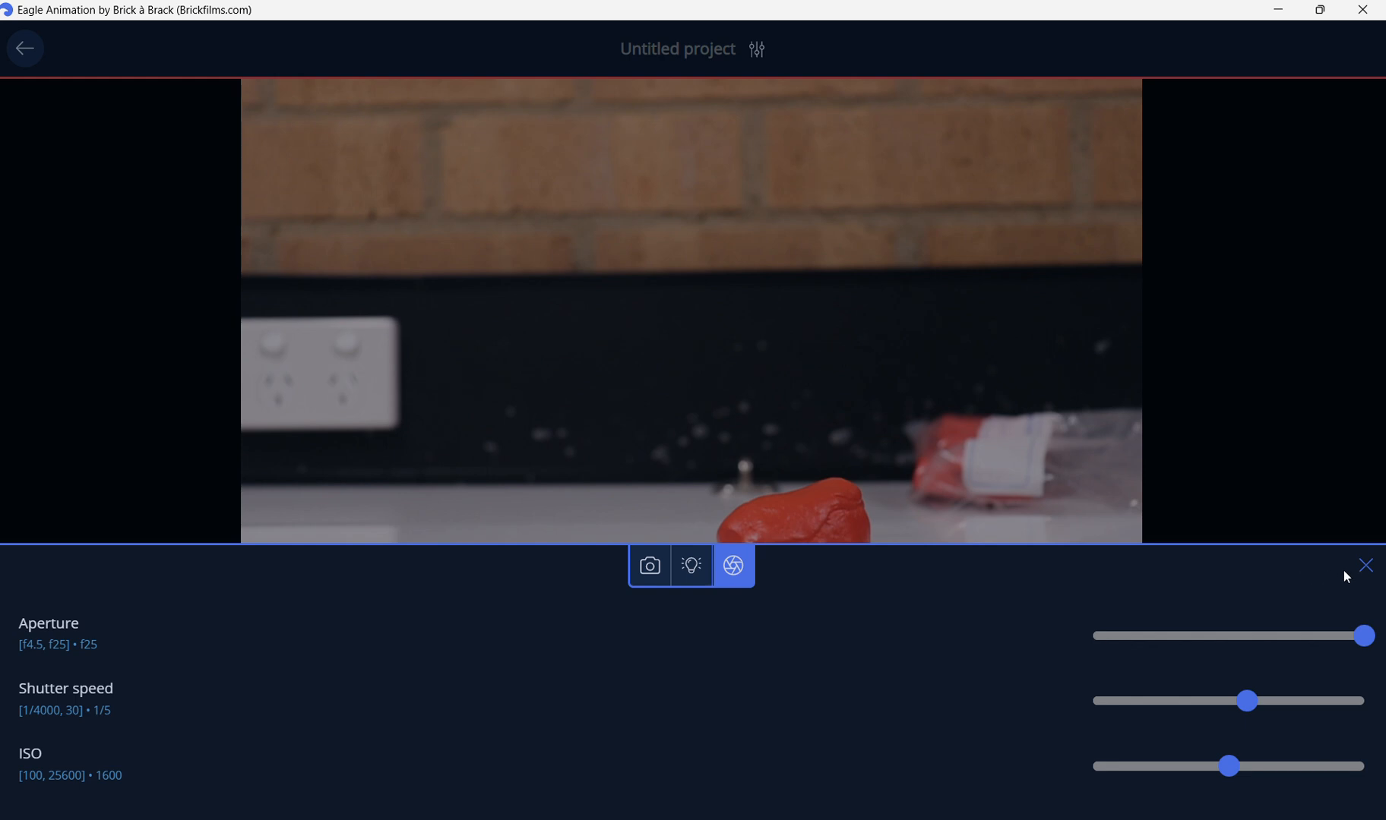
left_click(1364, 567)
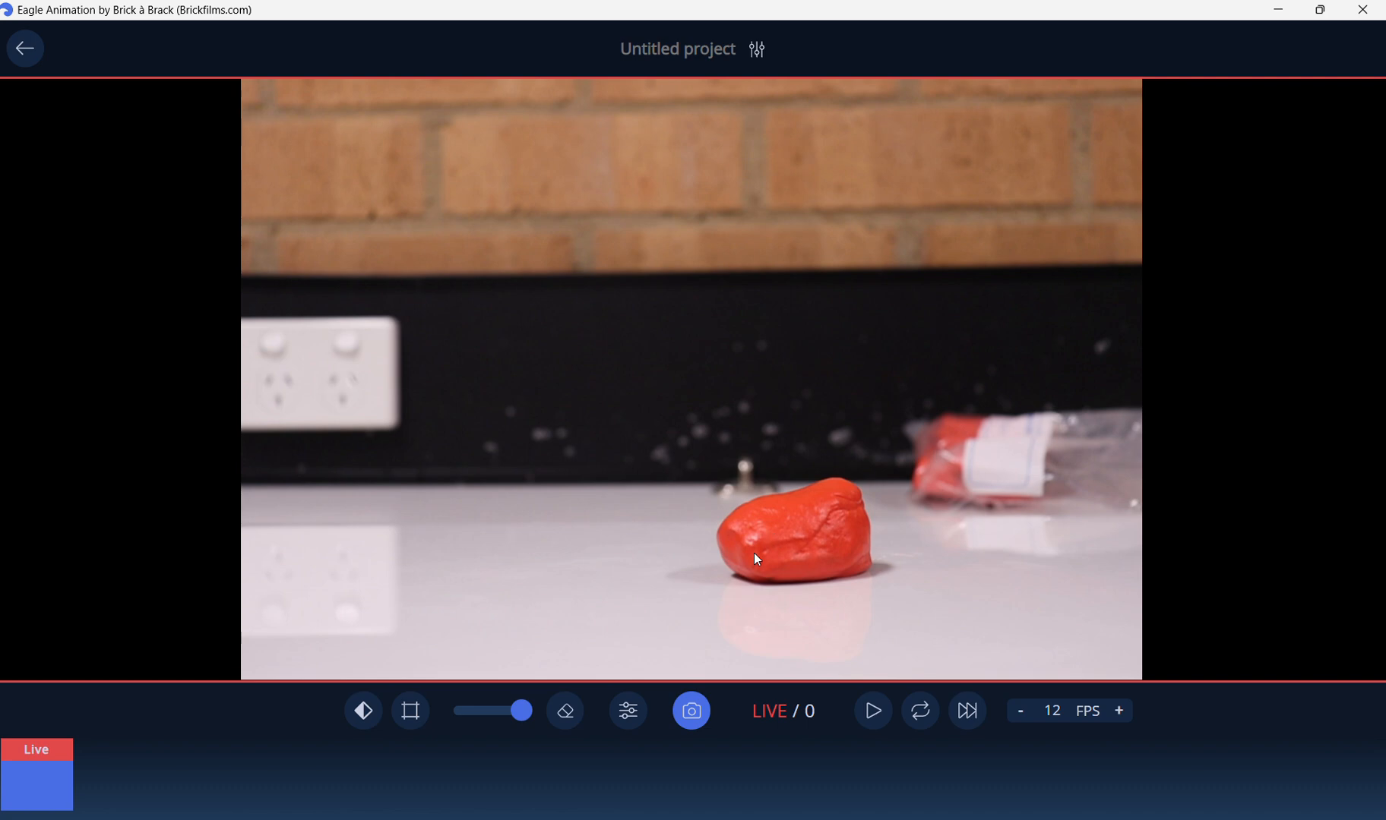
Capture the first two frames of the clay, moving the clay between shots.
left_click(691, 720)
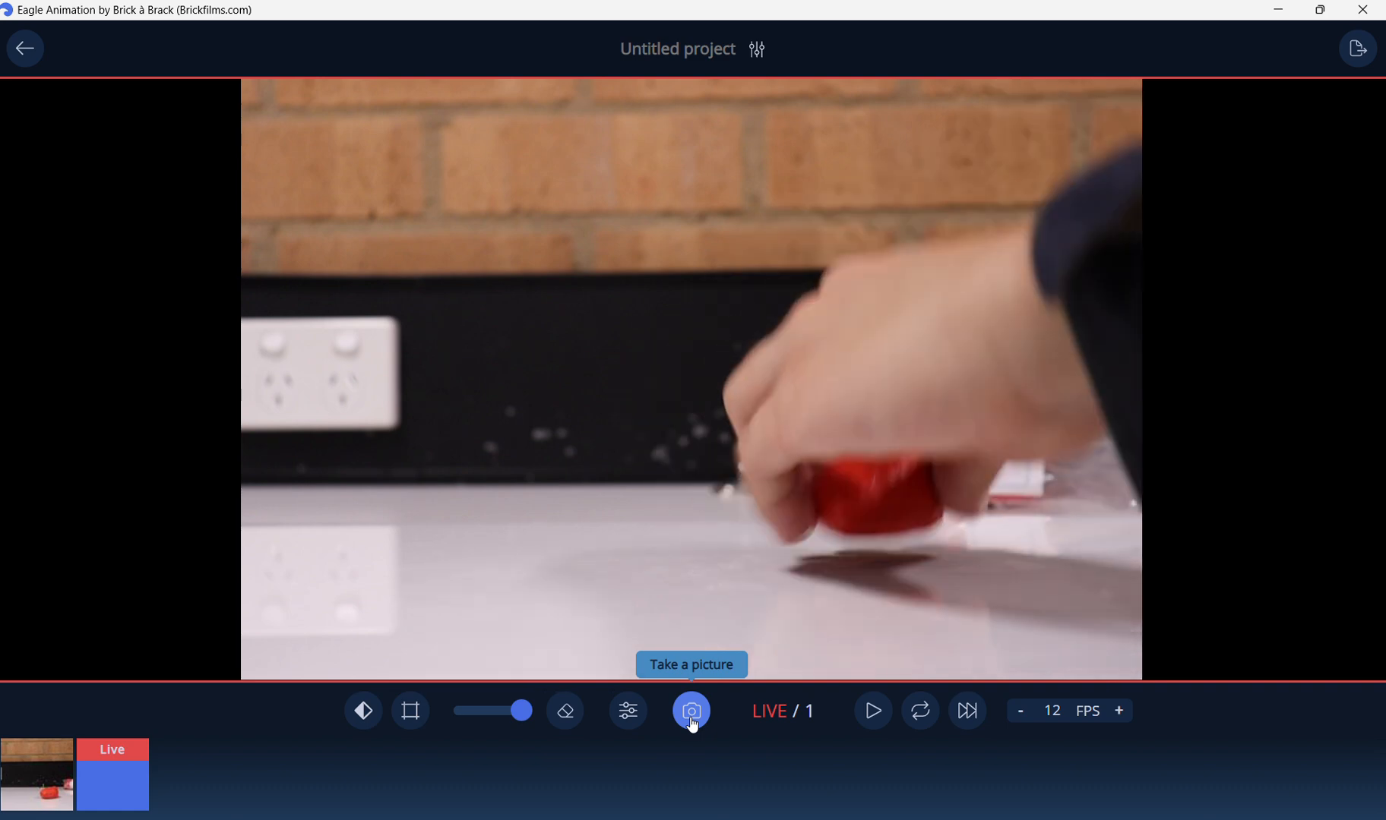
left_click(692, 726)
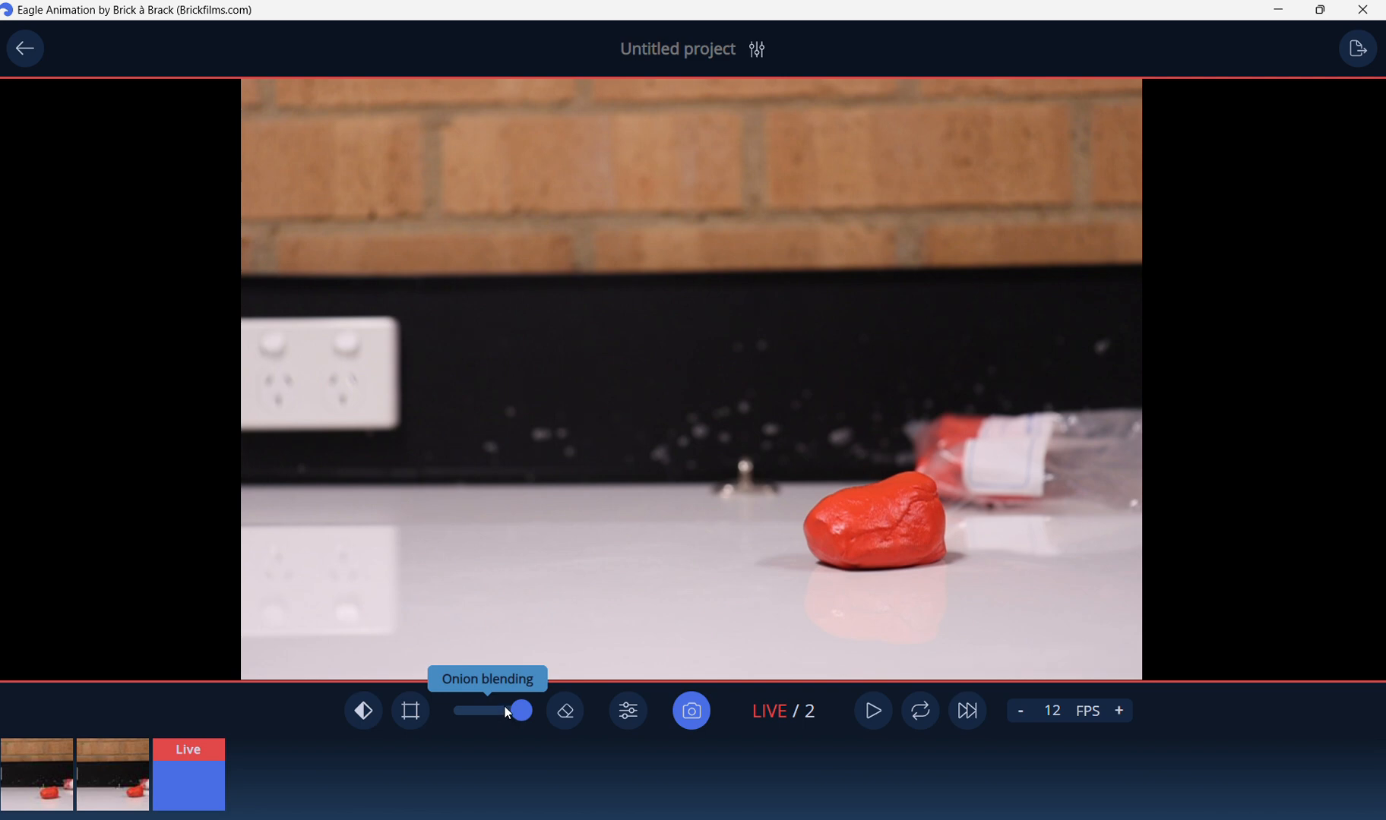
Adjust the onion blending to compare with the previous frame, then capture a third frame.
left_click_drag(520, 711, 491, 711)
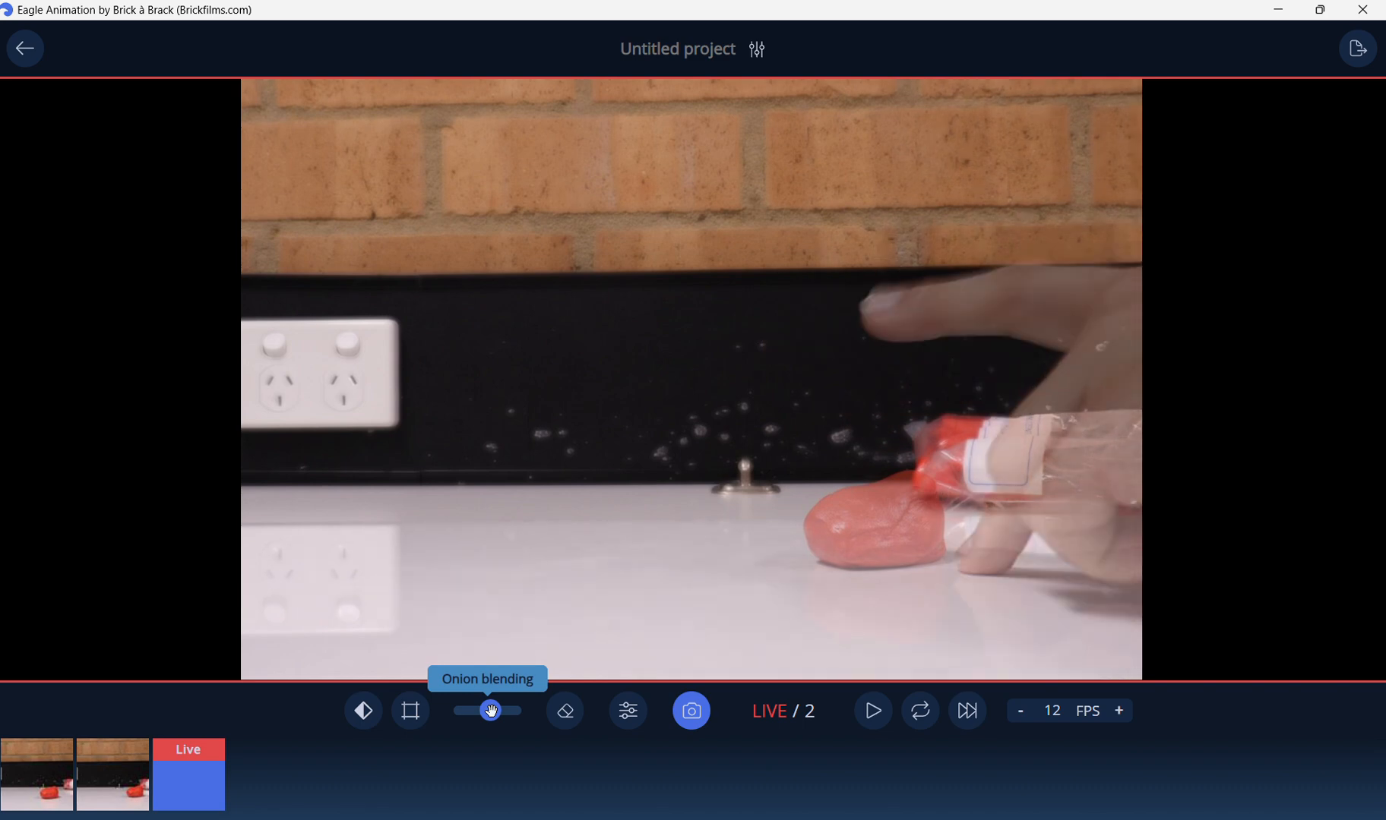
left_click_drag(491, 712, 484, 713)
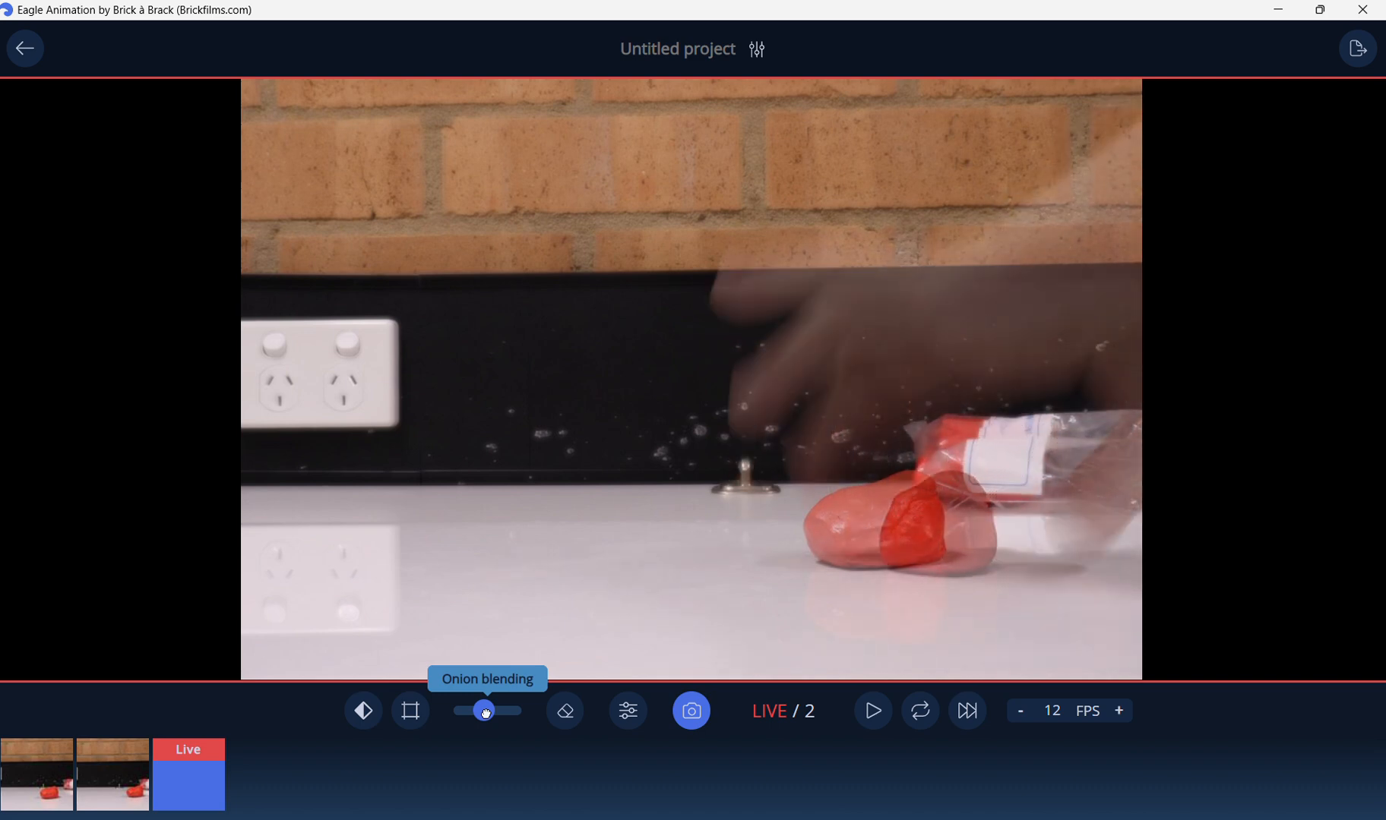
mouse_move(485, 715)
left_mouse_down()
mouse_move(469, 711)
mouse_move(503, 711)
left_mouse_up()
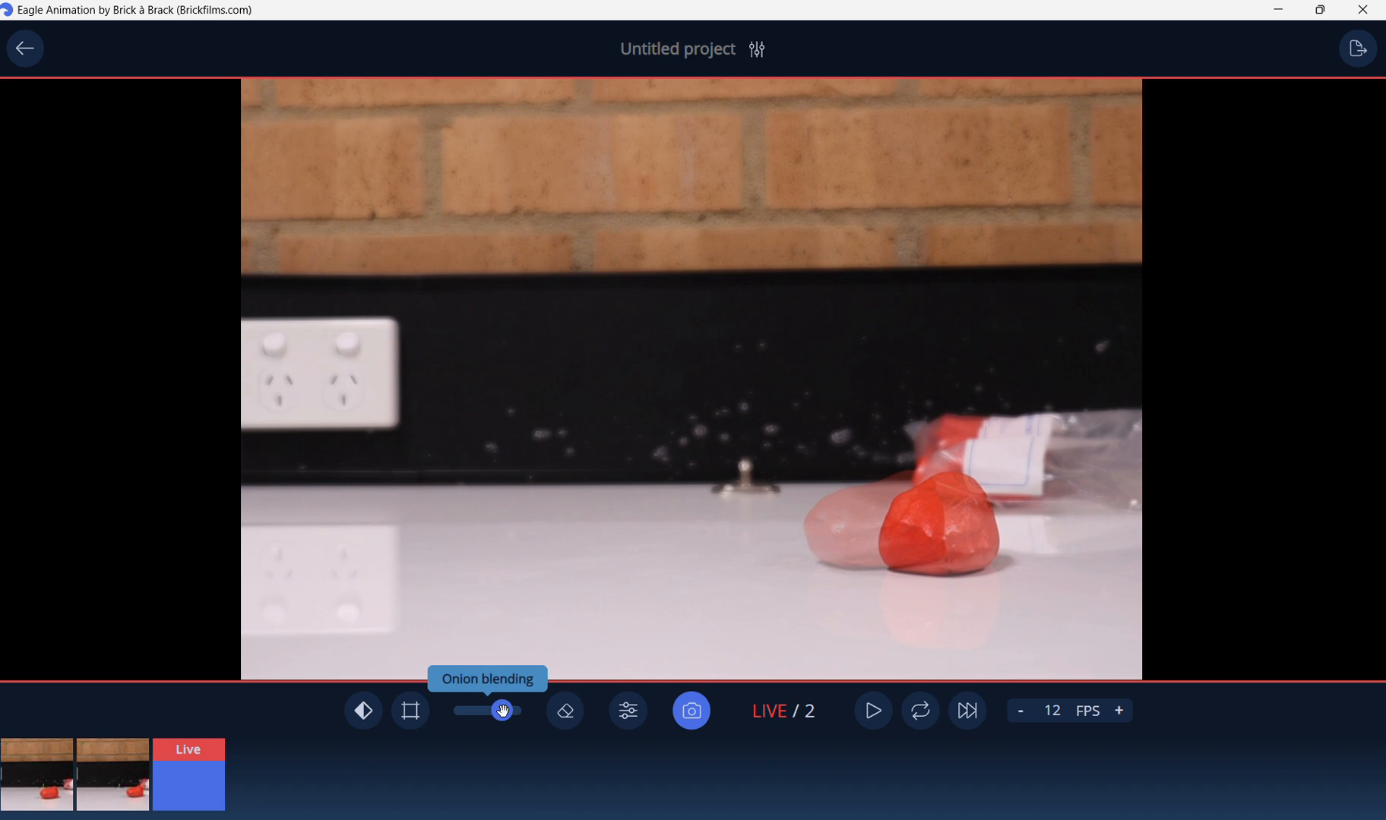
left_click(692, 713)
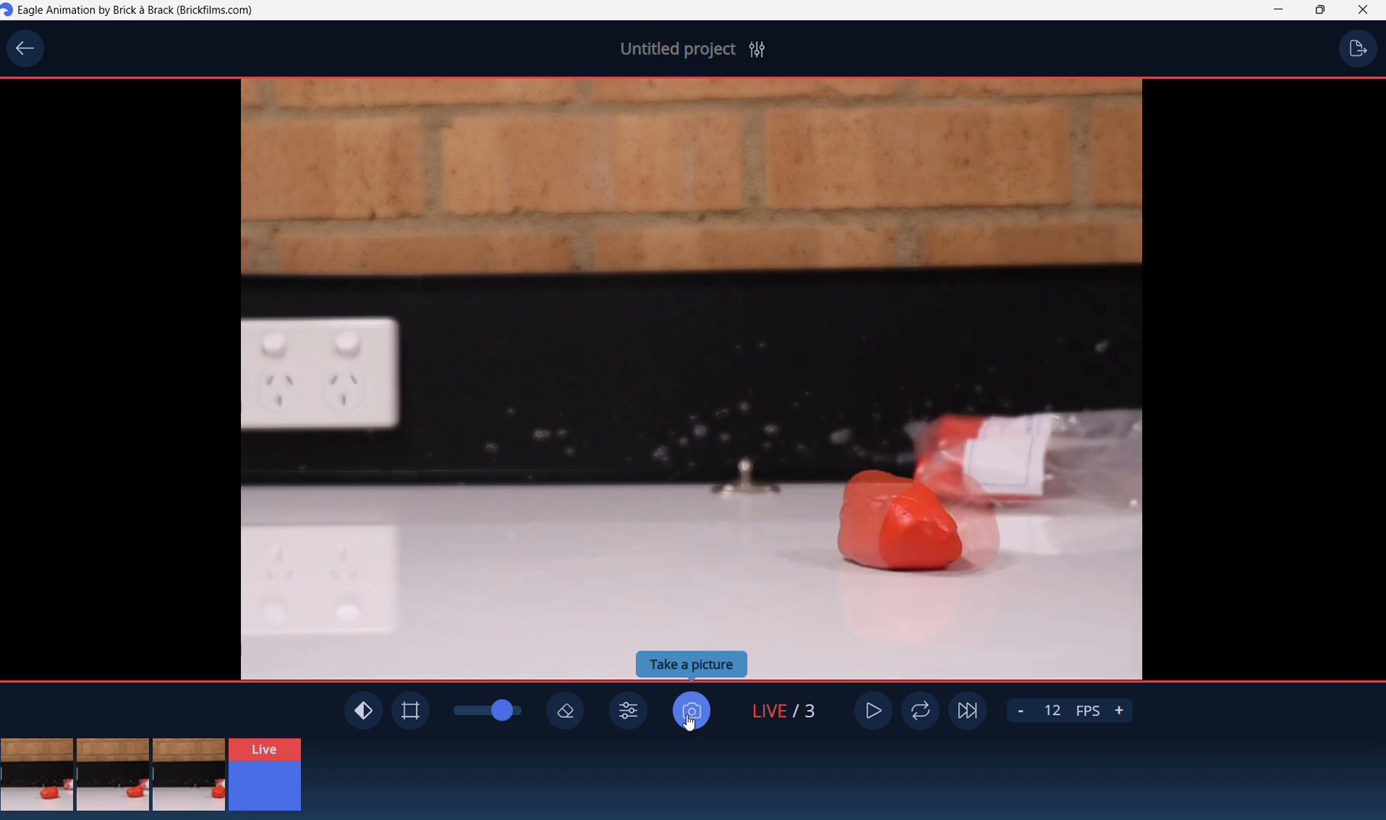
Toggle the grid overlay and the difference view on and off to inspect the frame.
left_click(411, 712)
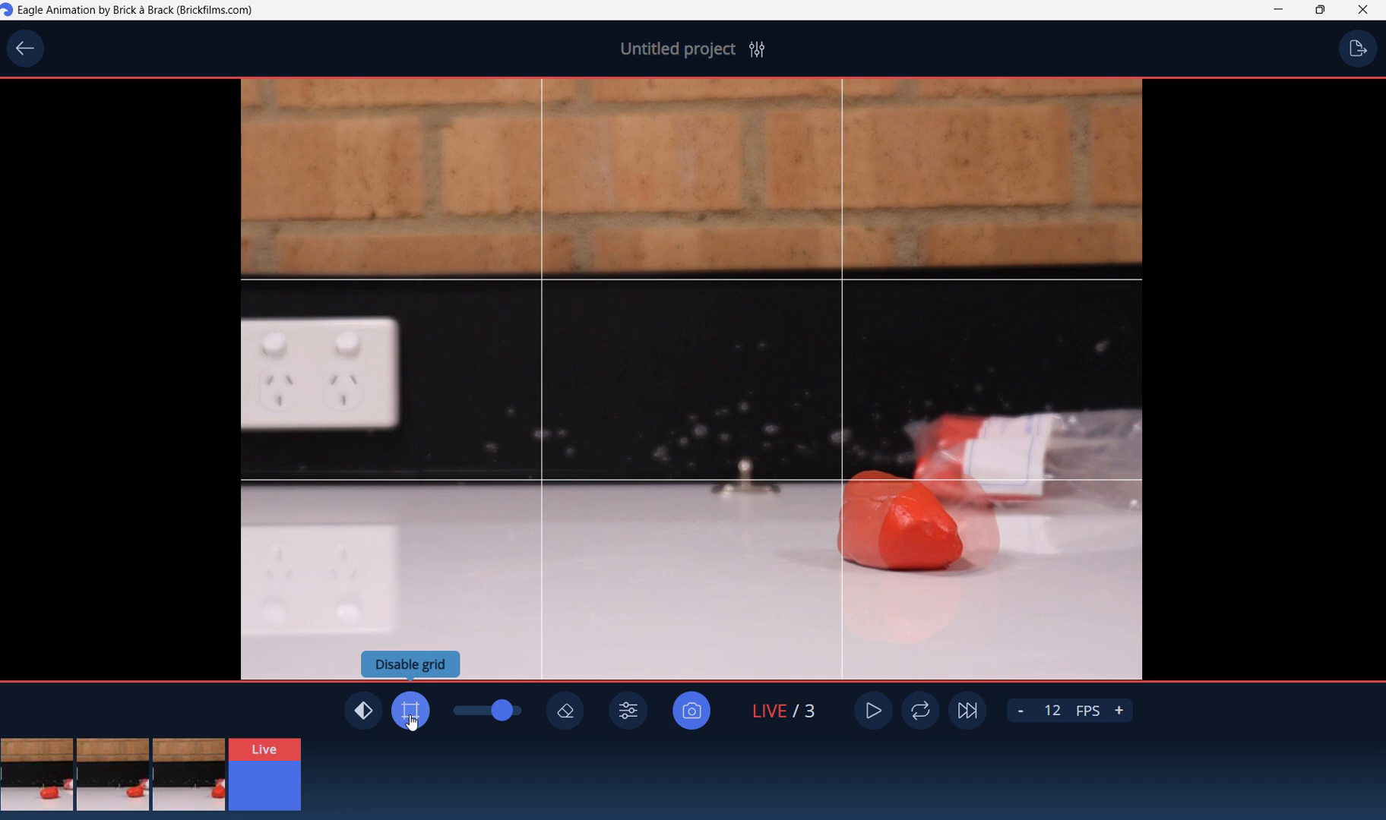
left_click(411, 712)
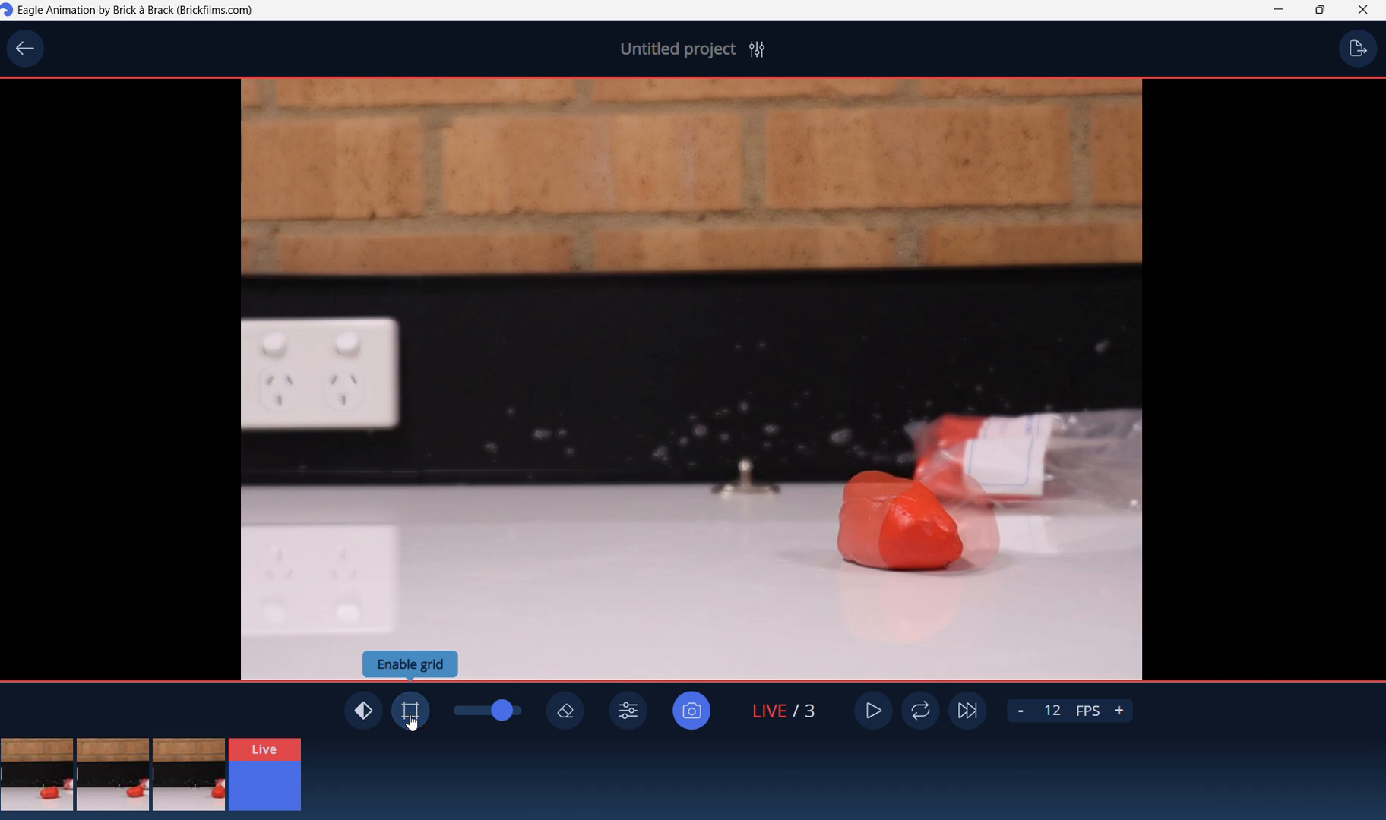
left_click(411, 711)
left_click(411, 720)
left_click(363, 718)
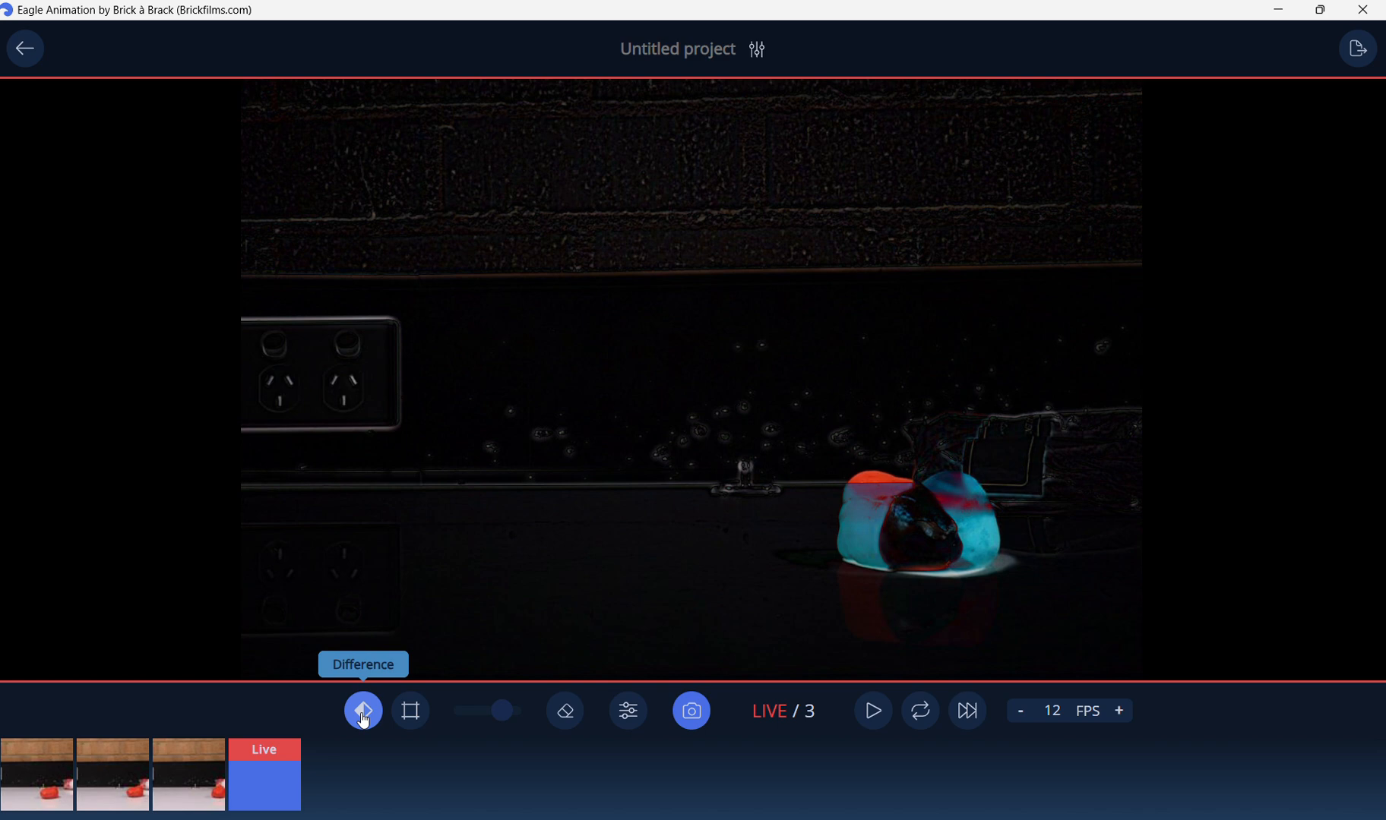
left_click(364, 720)
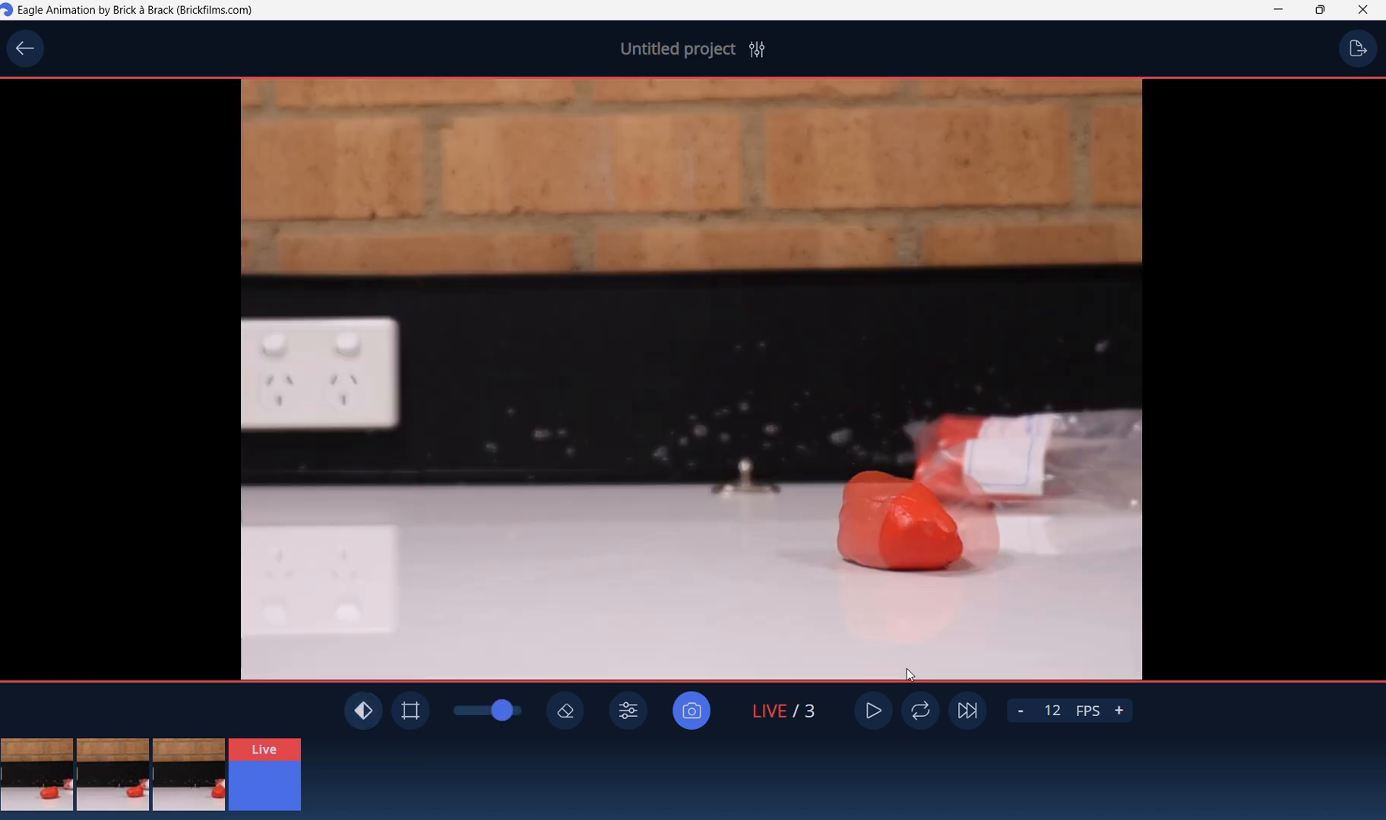
Try raising and lowering the frame rate around 12 FPS.
left_click(1129, 712)
left_click(1130, 712)
left_click(1130, 713)
left_click(1019, 714)
left_click(1019, 714)
left_click(1019, 714)
left_click(1019, 714)
left_click(1019, 715)
left_click(1120, 712)
left_click(1120, 713)
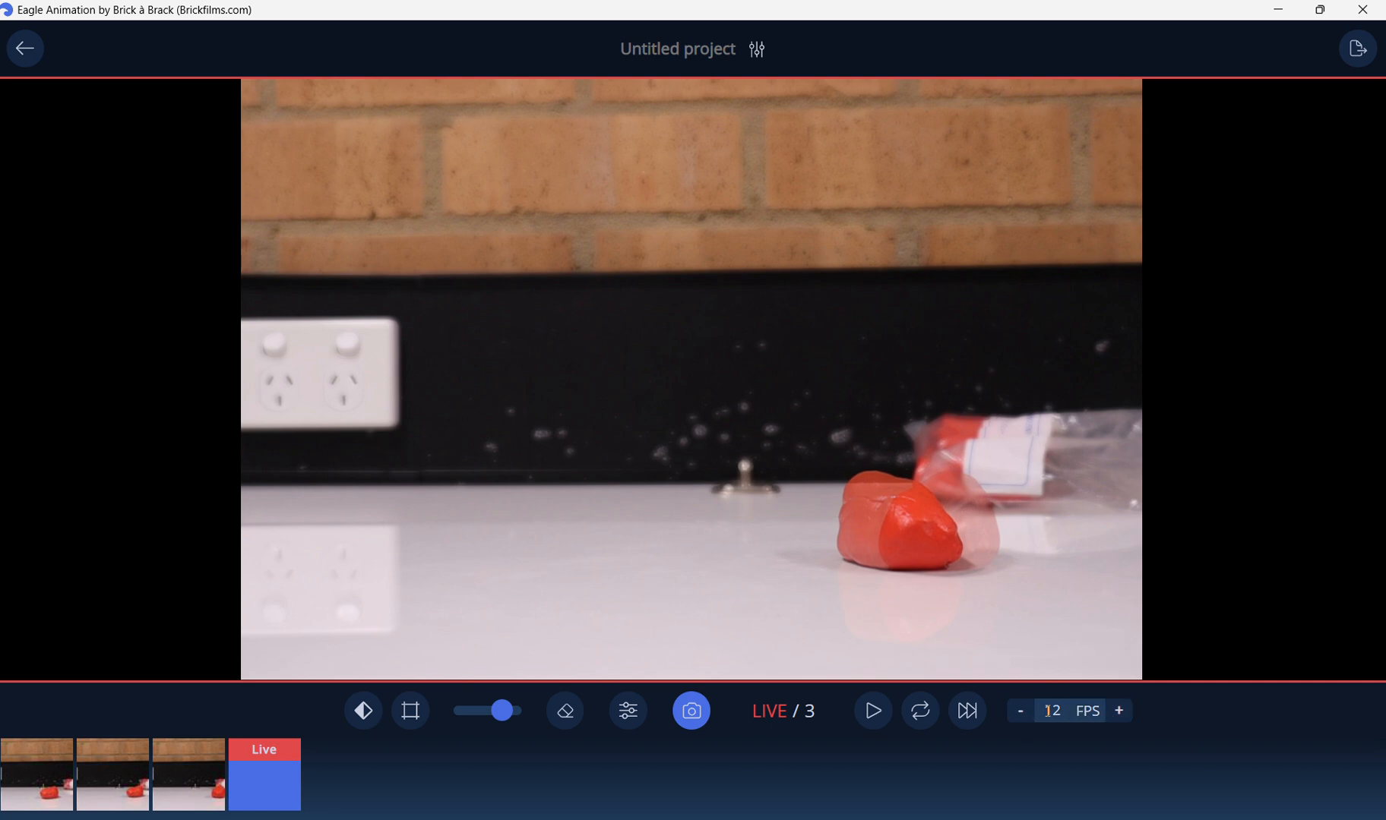
Play back the captured frames and stop playback.
left_click(878, 723)
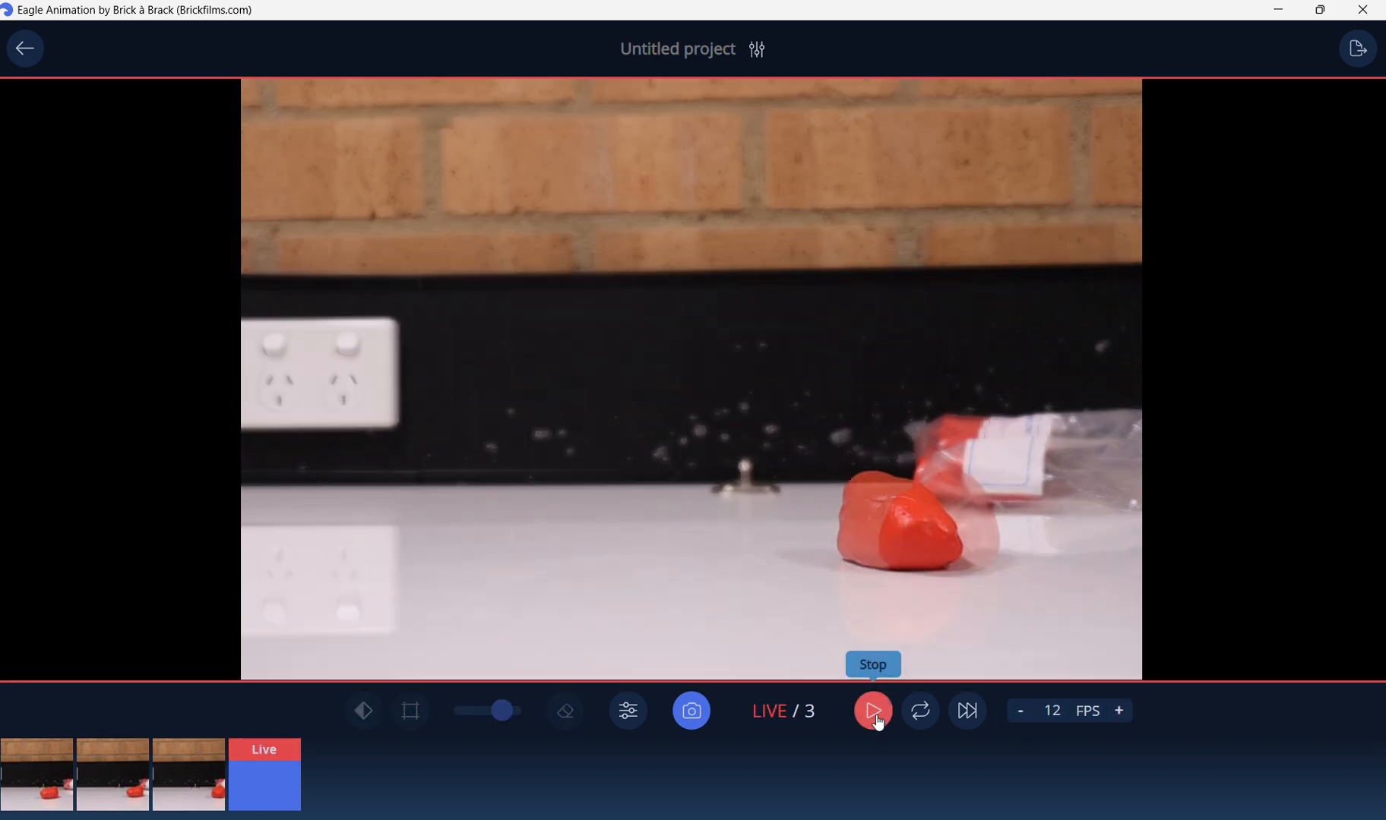
left_click(879, 722)
left_click(878, 723)
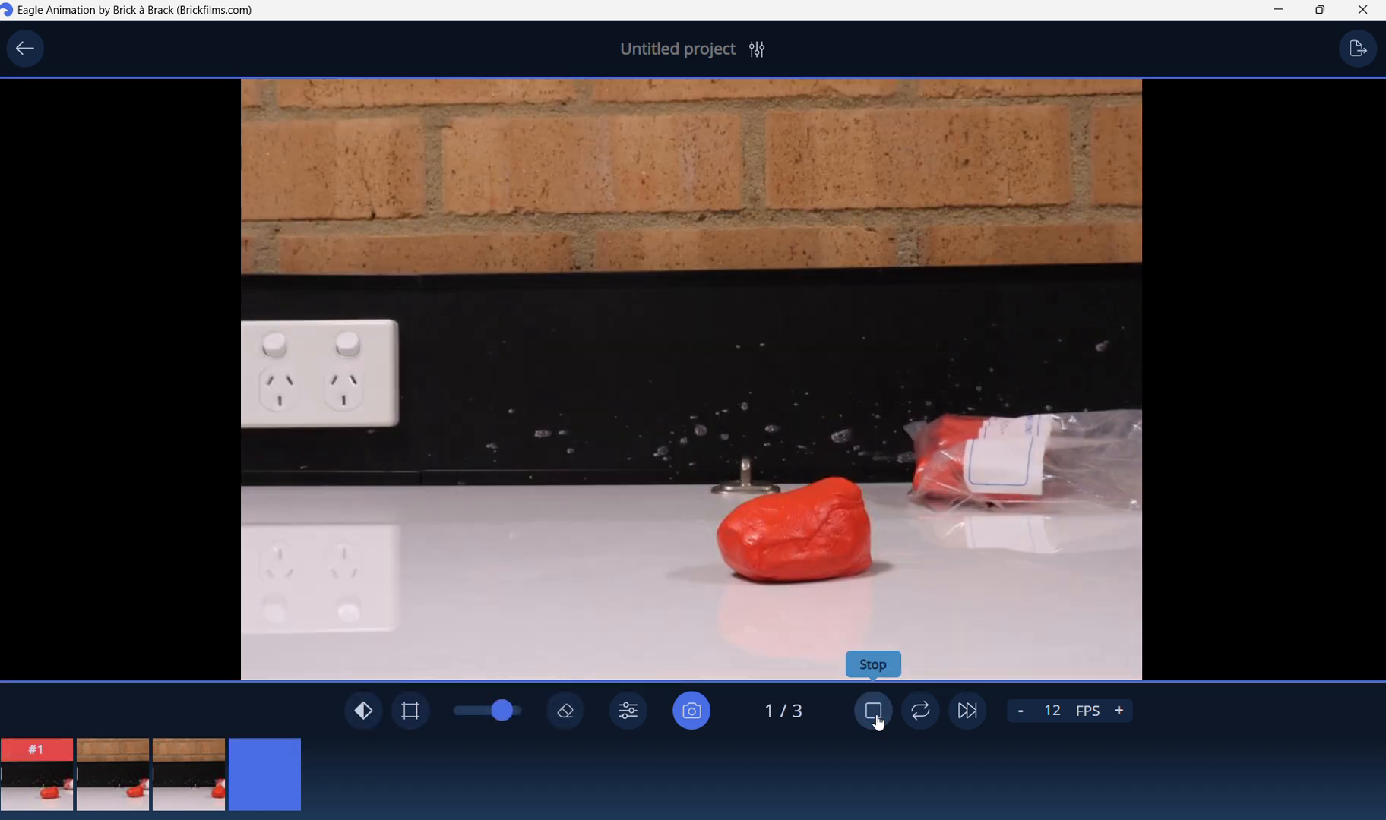
left_click(878, 722)
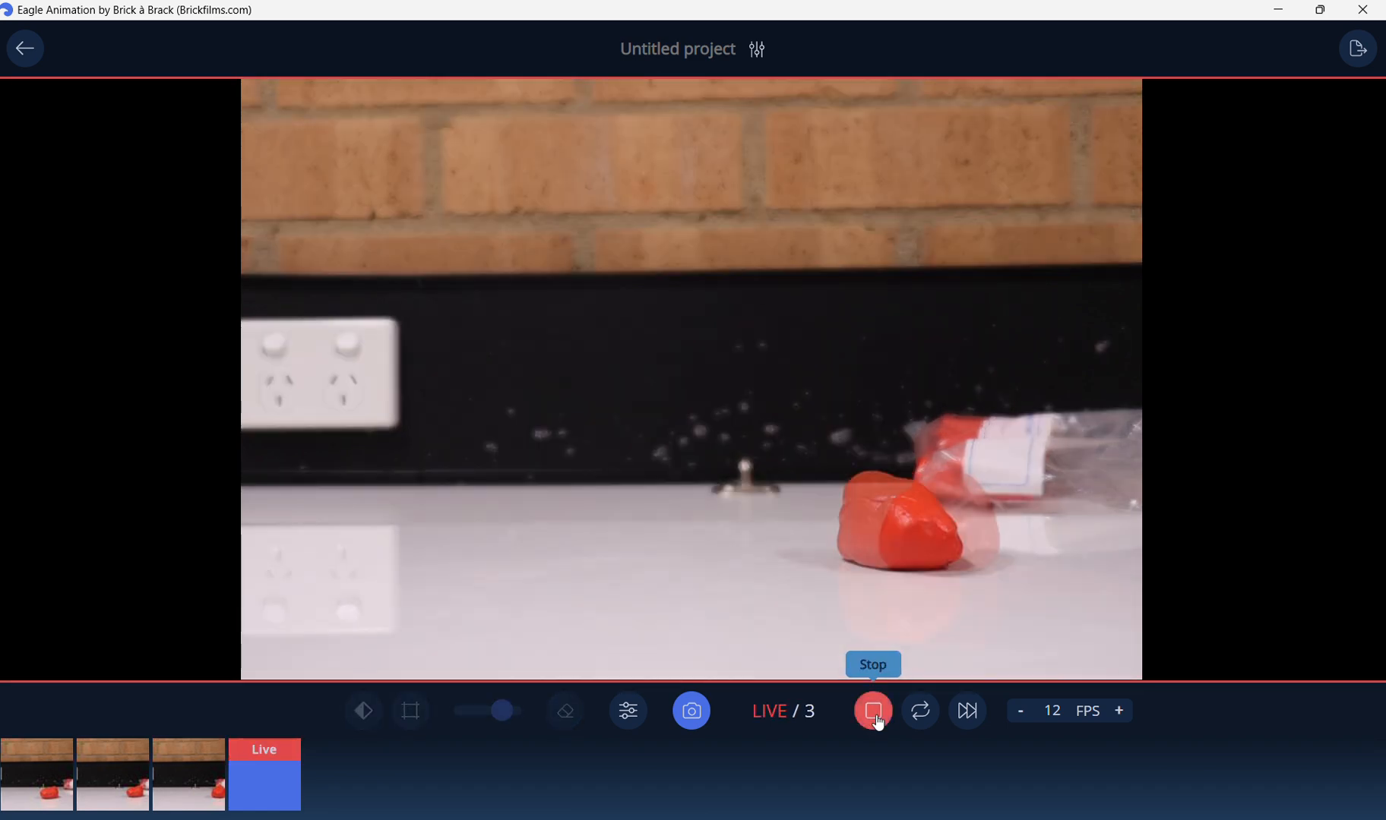
Enable loop mode and play the animation, then stop it.
left_click(928, 726)
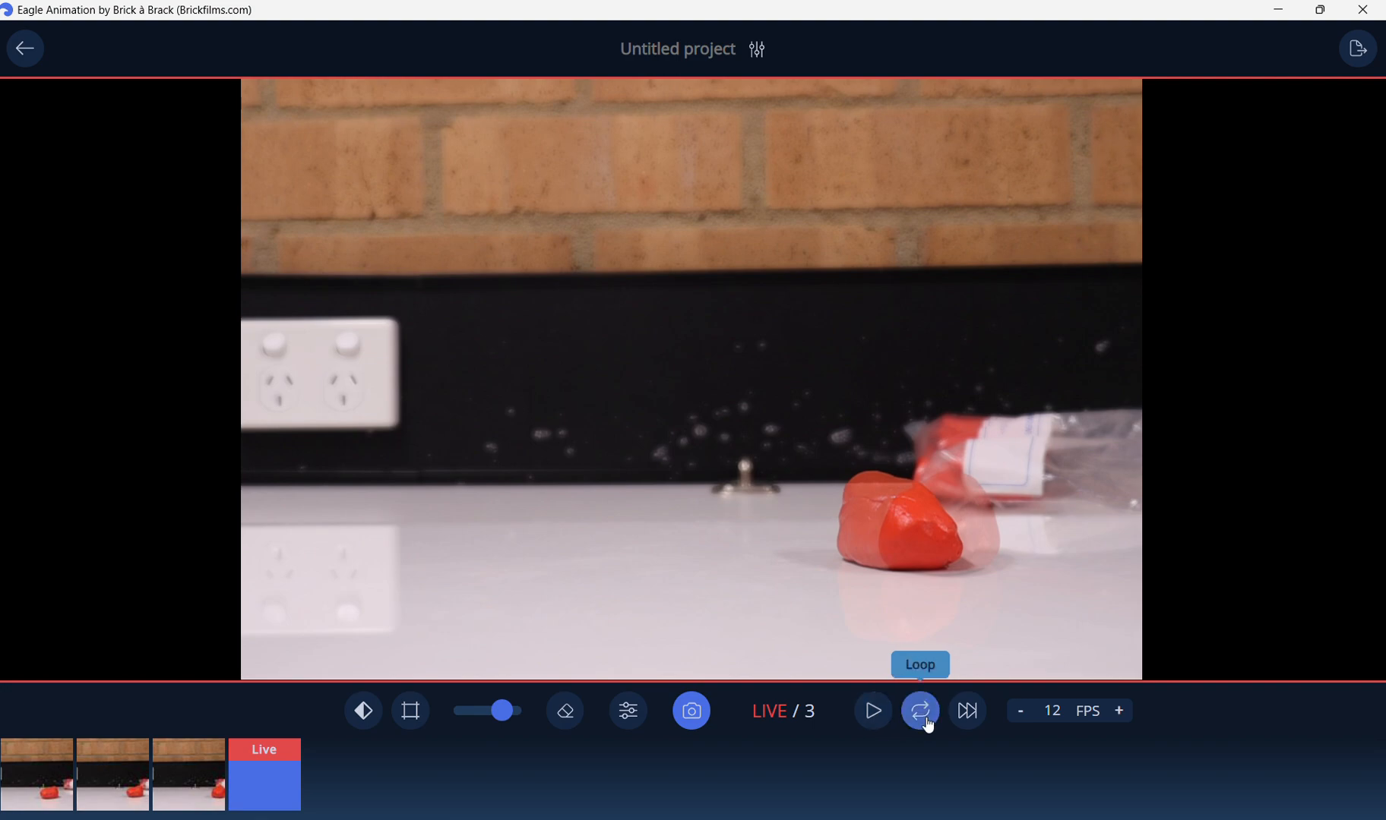
left_click(874, 720)
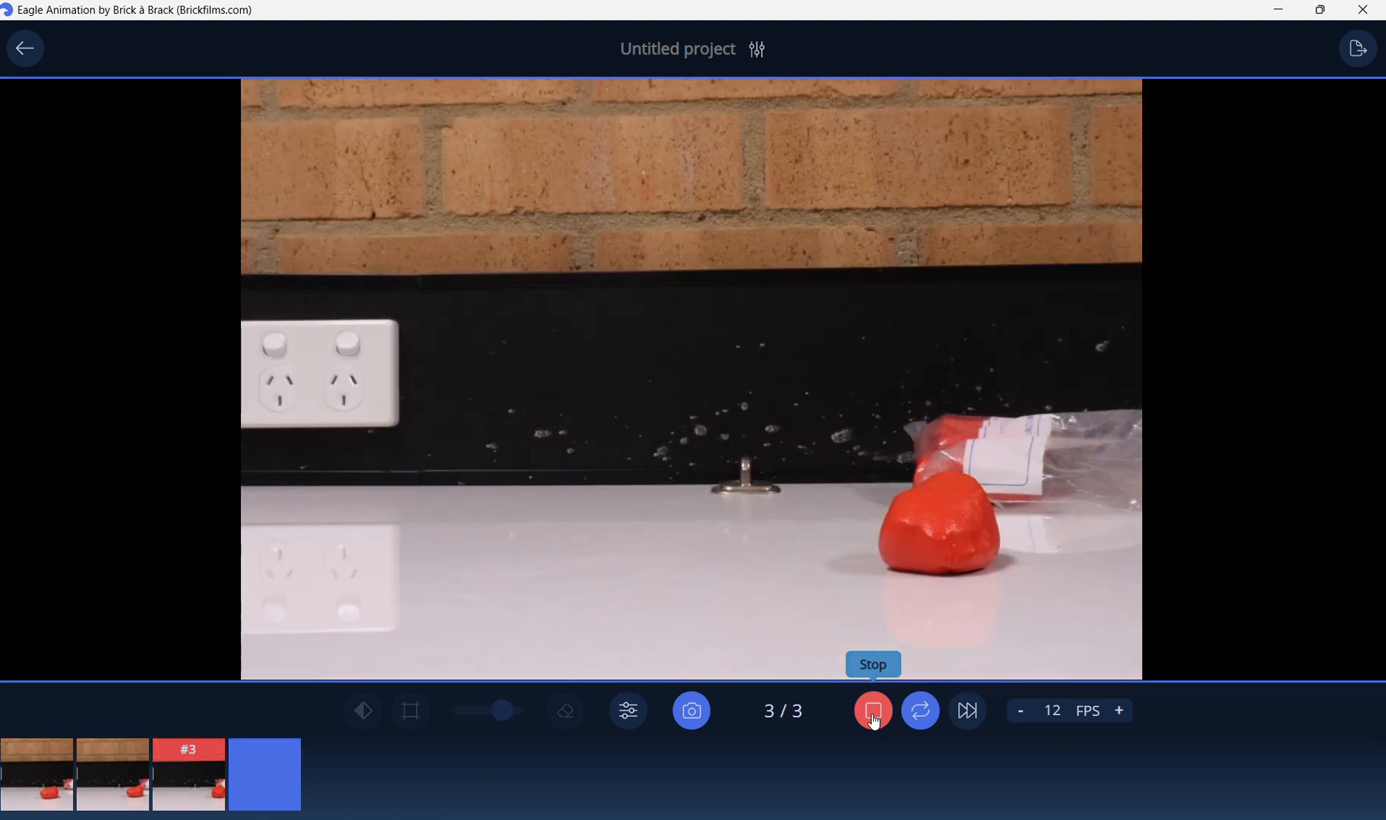
left_click(873, 720)
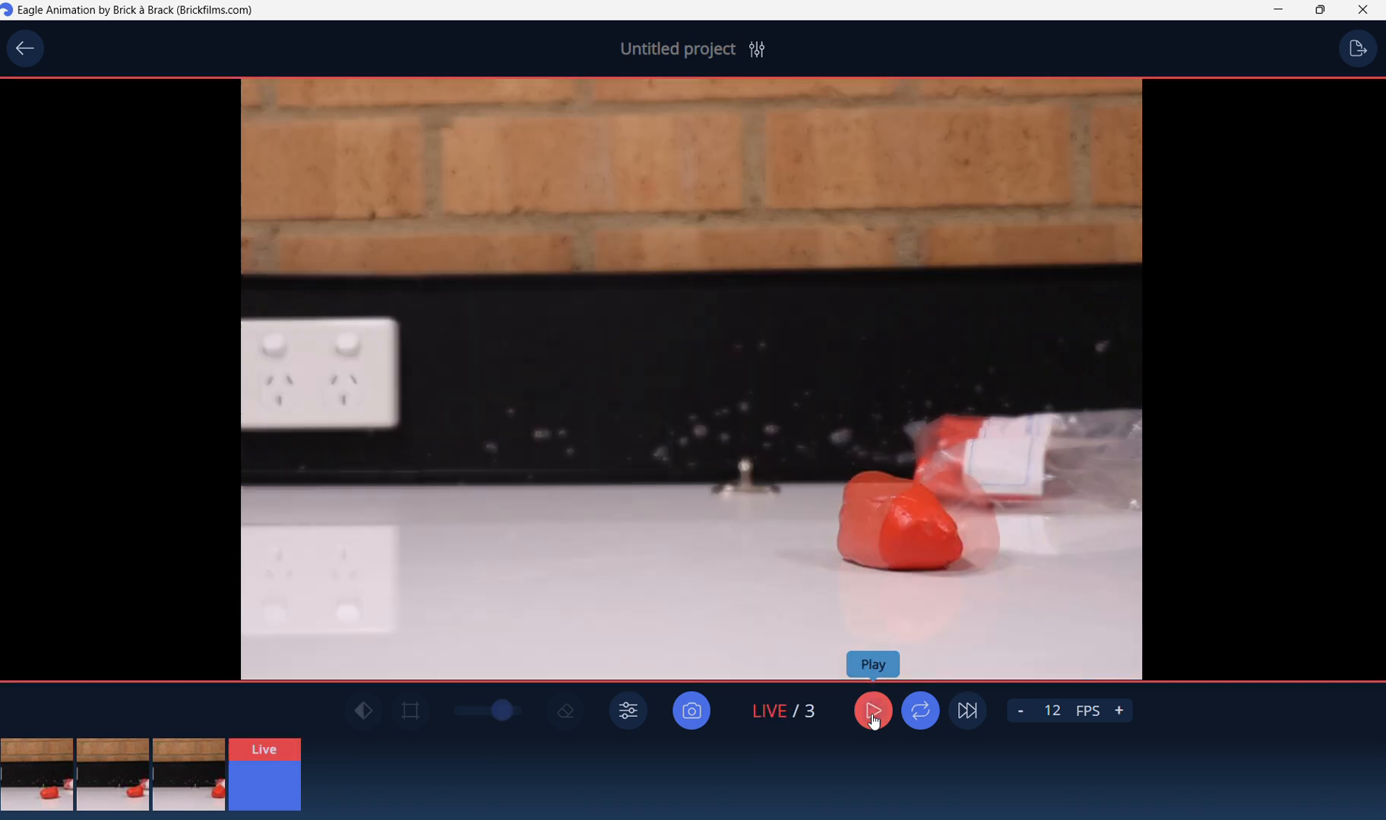
Enable short play and preview the looping animation, then stop it.
left_click(967, 714)
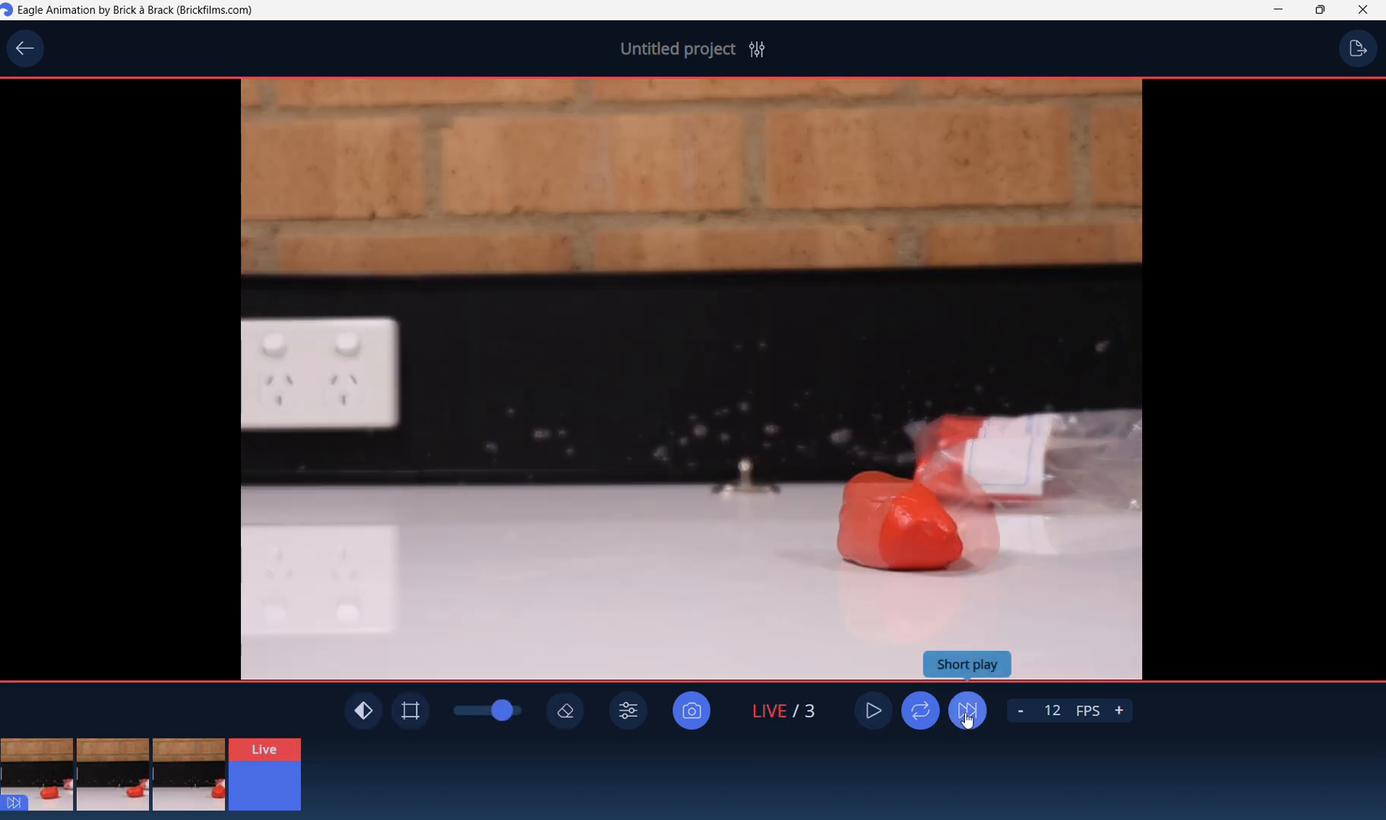
left_click(921, 718)
left_click(881, 722)
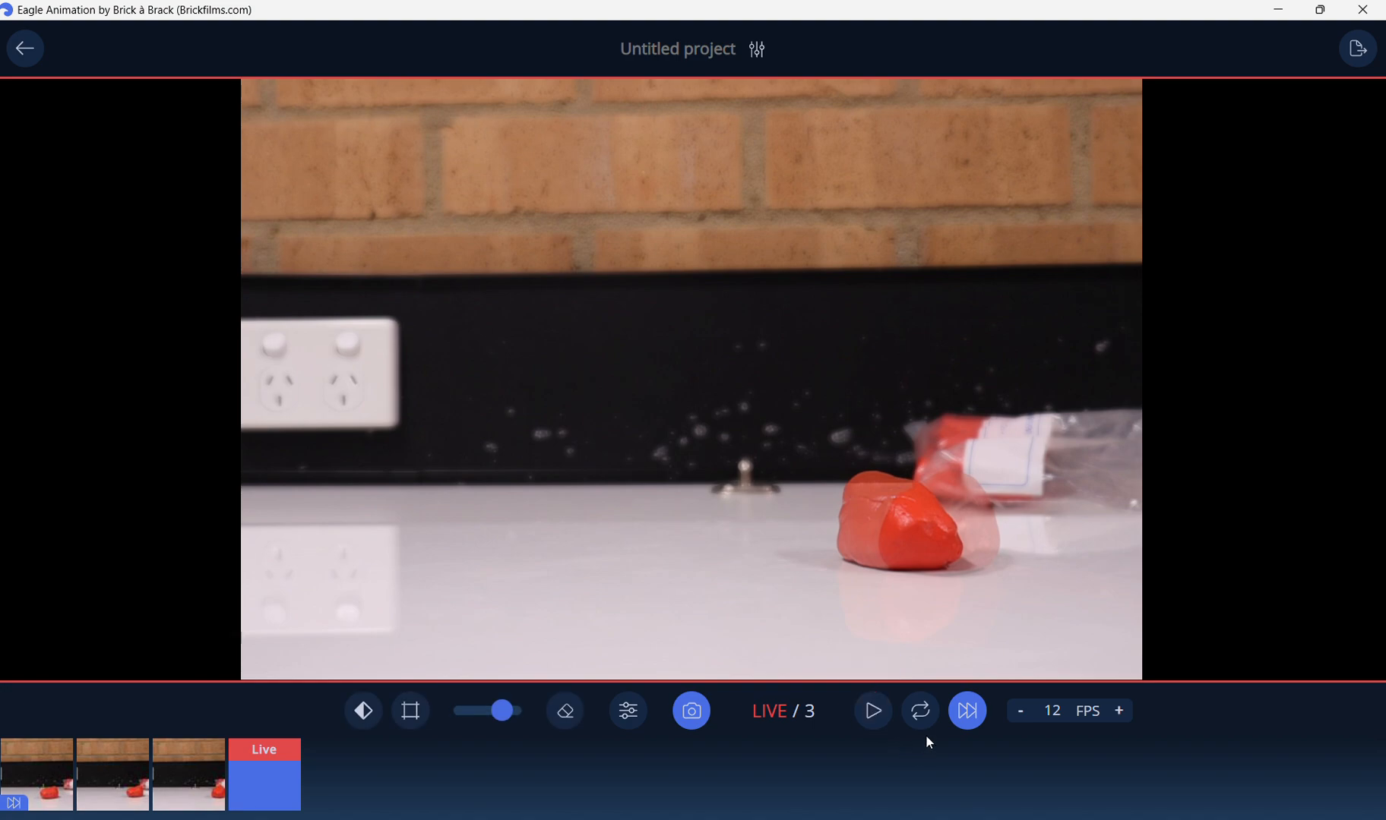
left_click(921, 718)
left_click(874, 718)
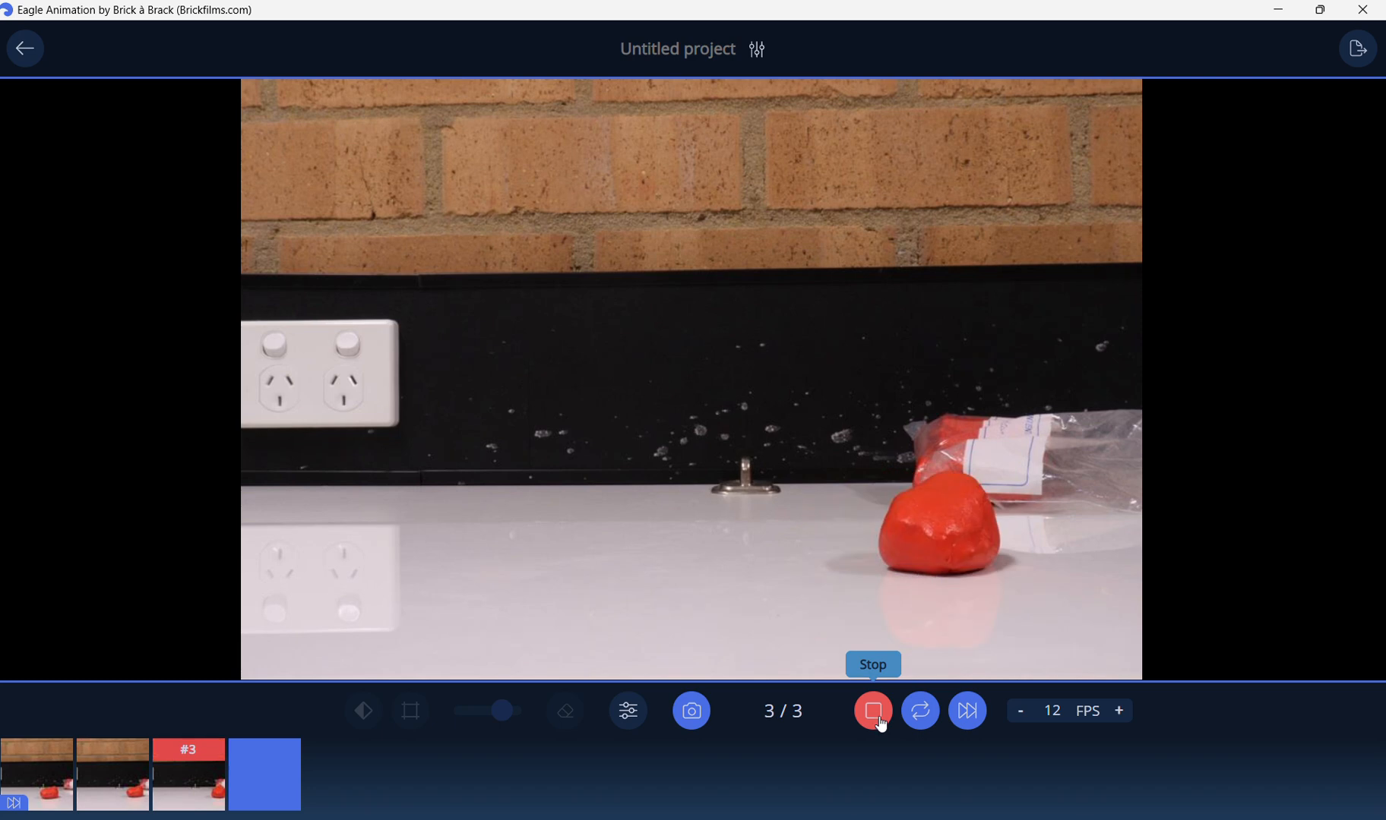
left_click(879, 724)
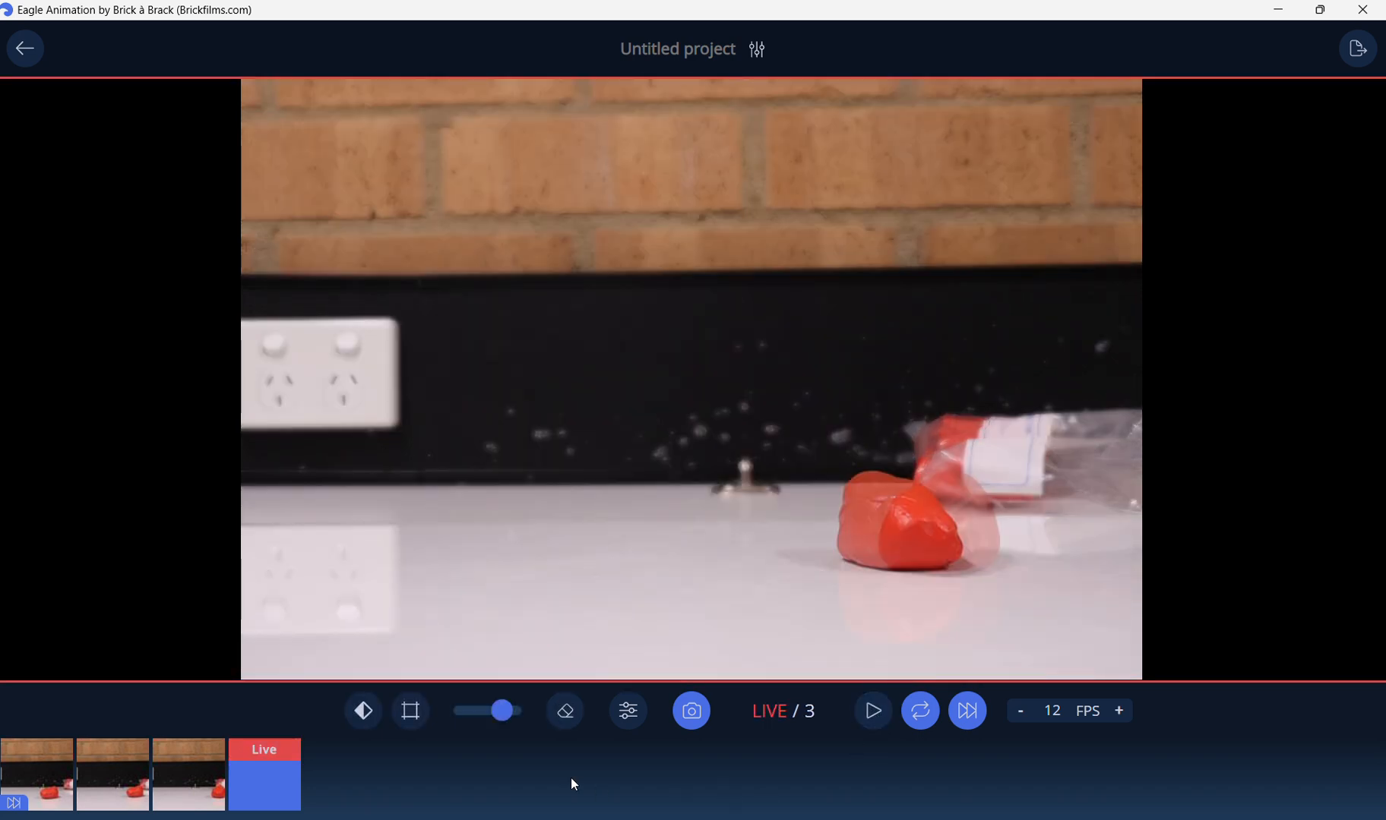
Capture a fourth frame and play back all frames with short play turned off.
left_click(692, 711)
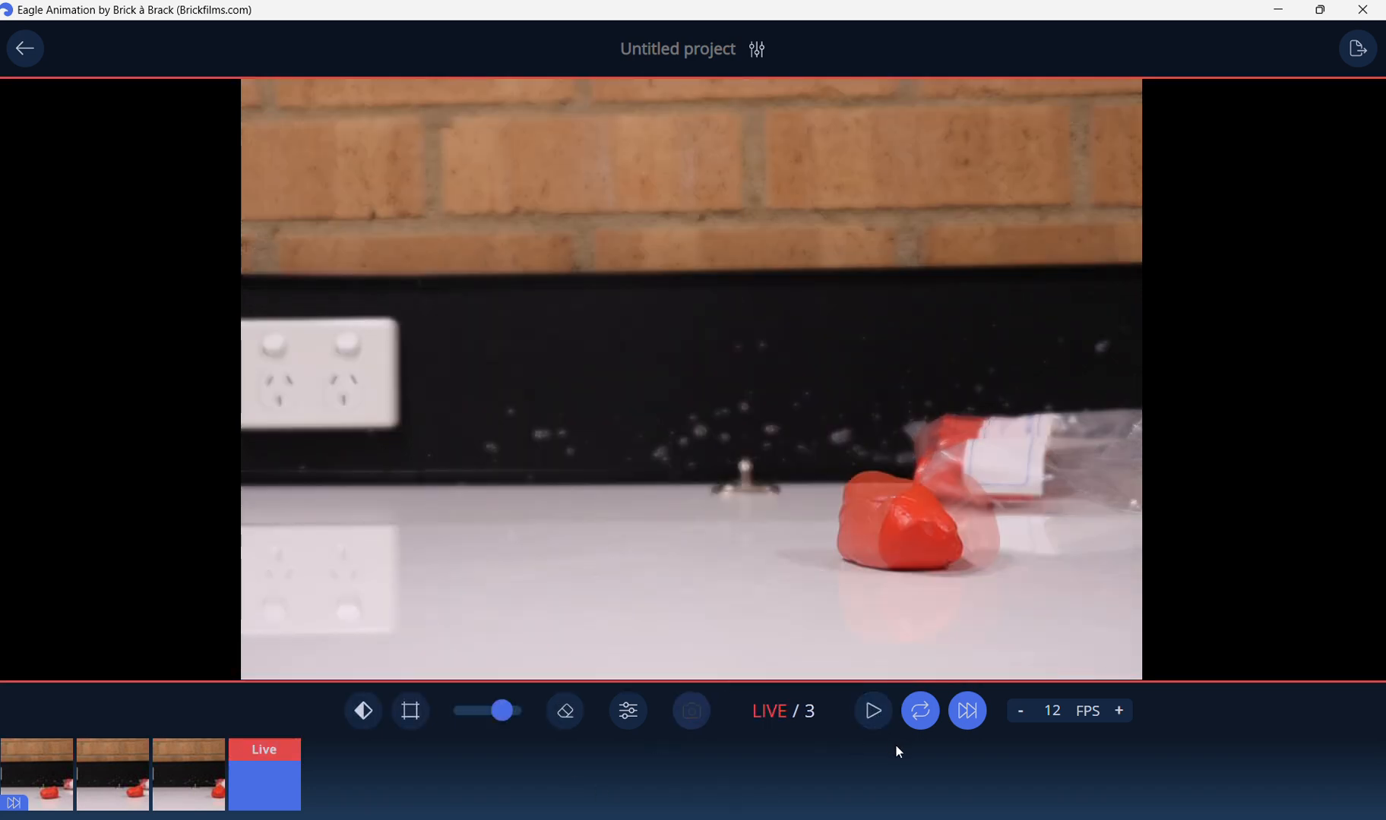
left_click(871, 722)
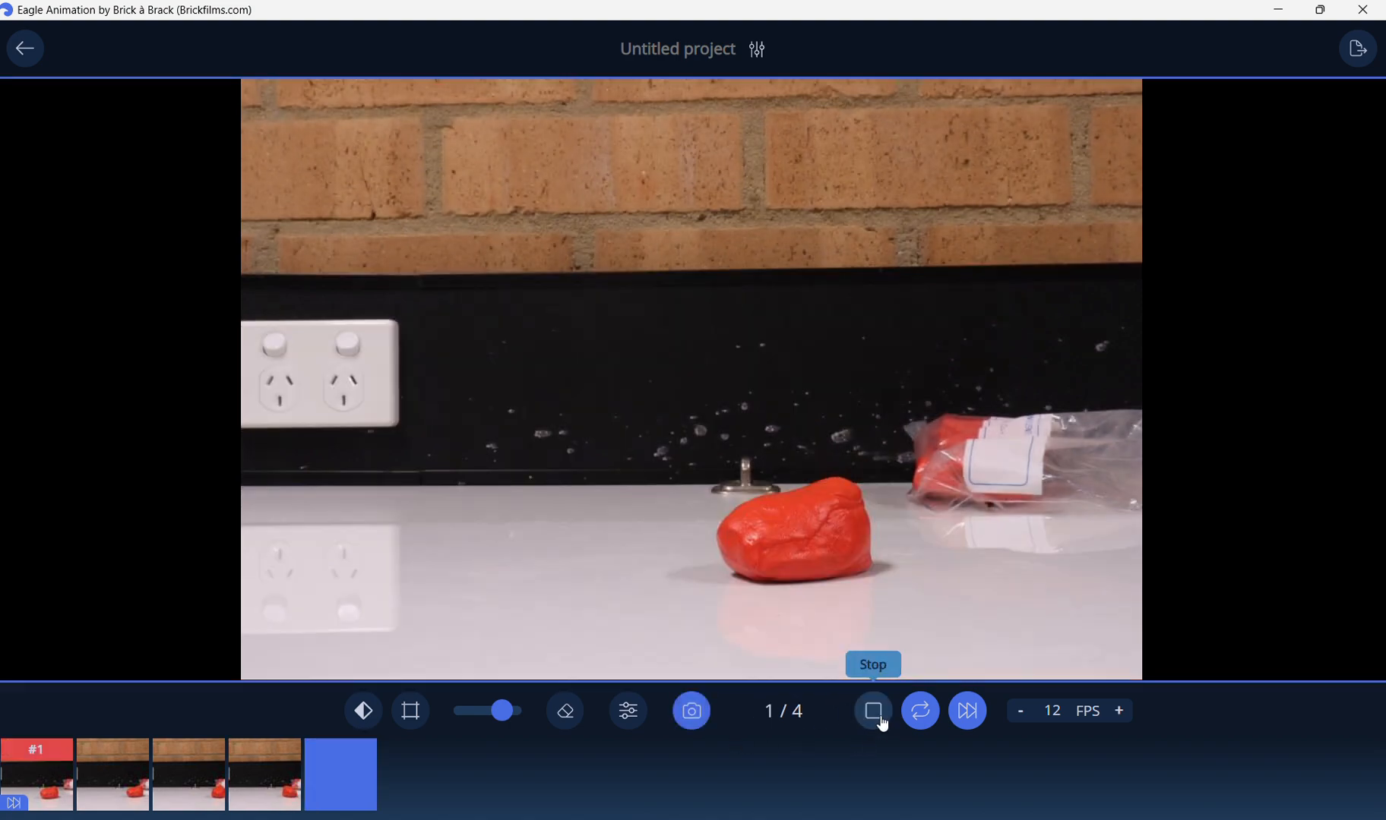
left_click(964, 718)
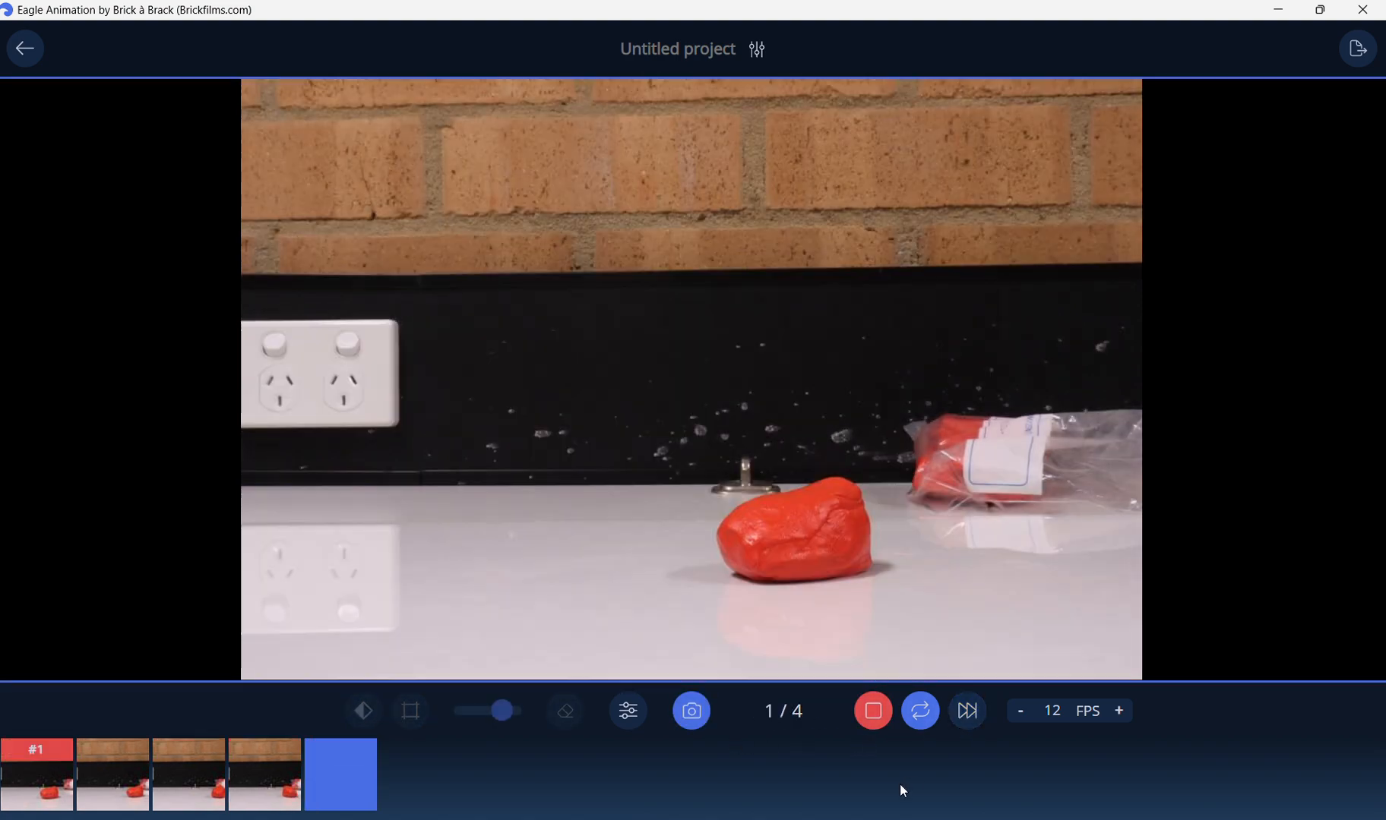
Lower the playback rate to 4 FPS and preview the looping animation, then stop it.
left_click(1024, 714)
left_click(1026, 716)
left_click(1026, 715)
left_click(1026, 715)
left_click(1026, 715)
left_click(1025, 716)
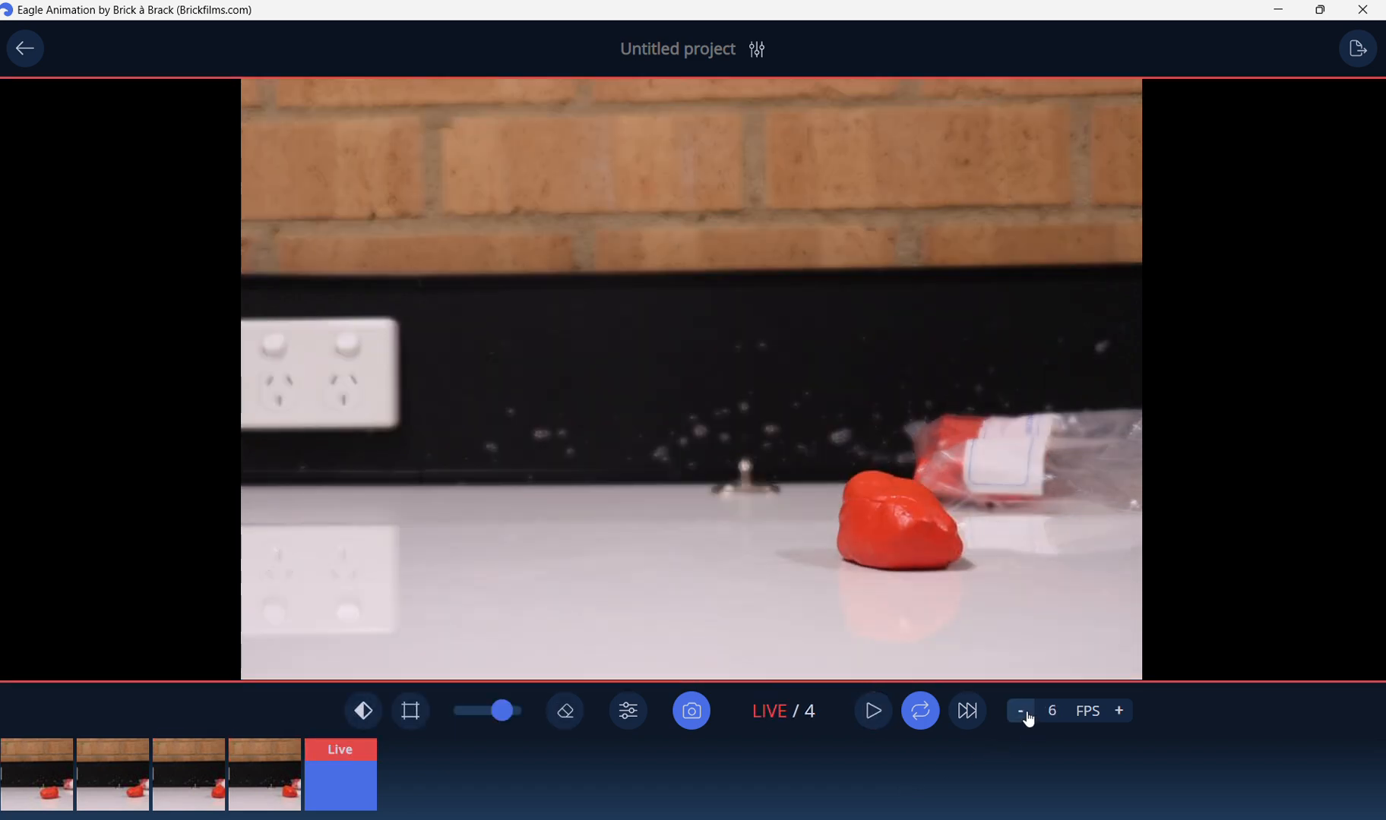
left_click(1025, 716)
left_click(1026, 716)
left_click(857, 713)
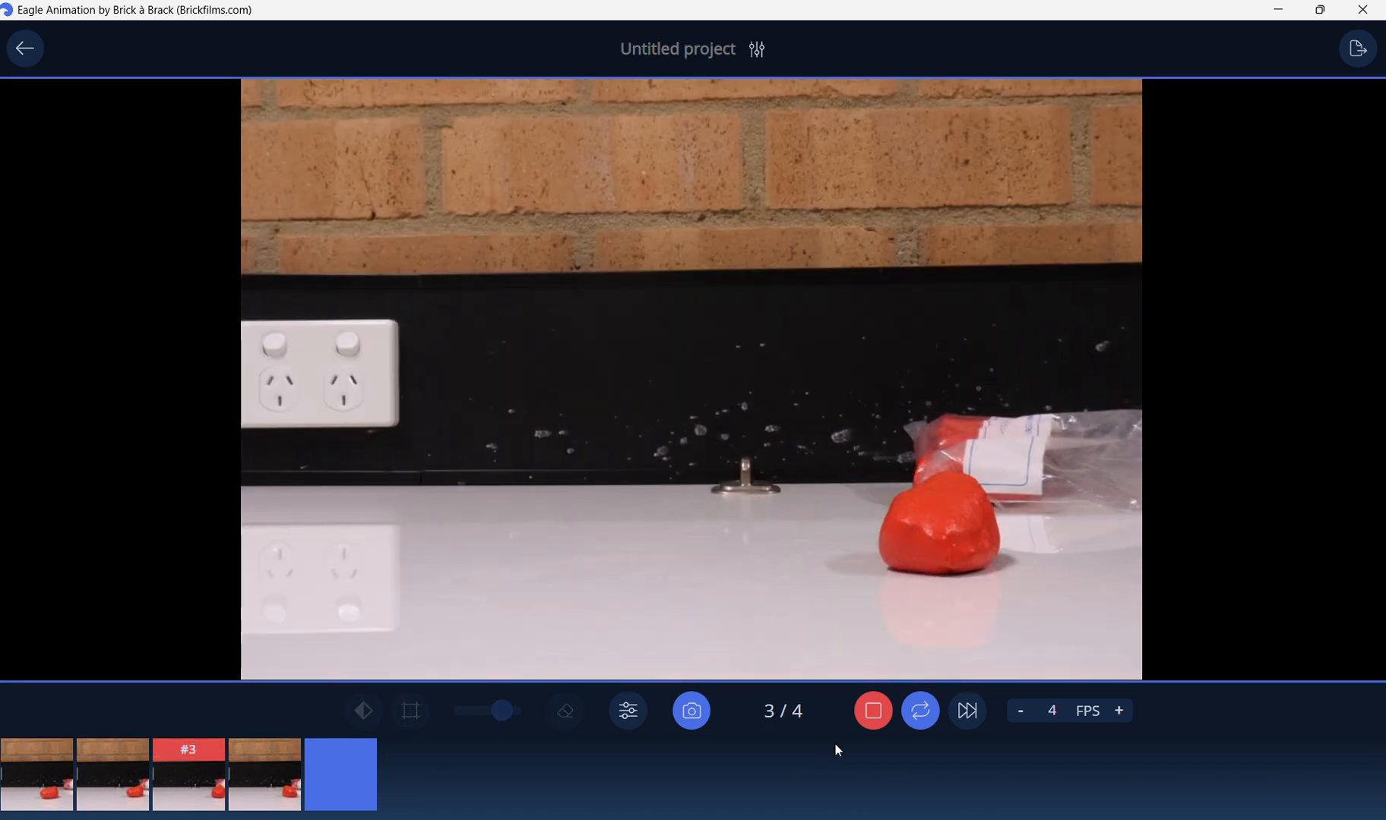
left_click(872, 711)
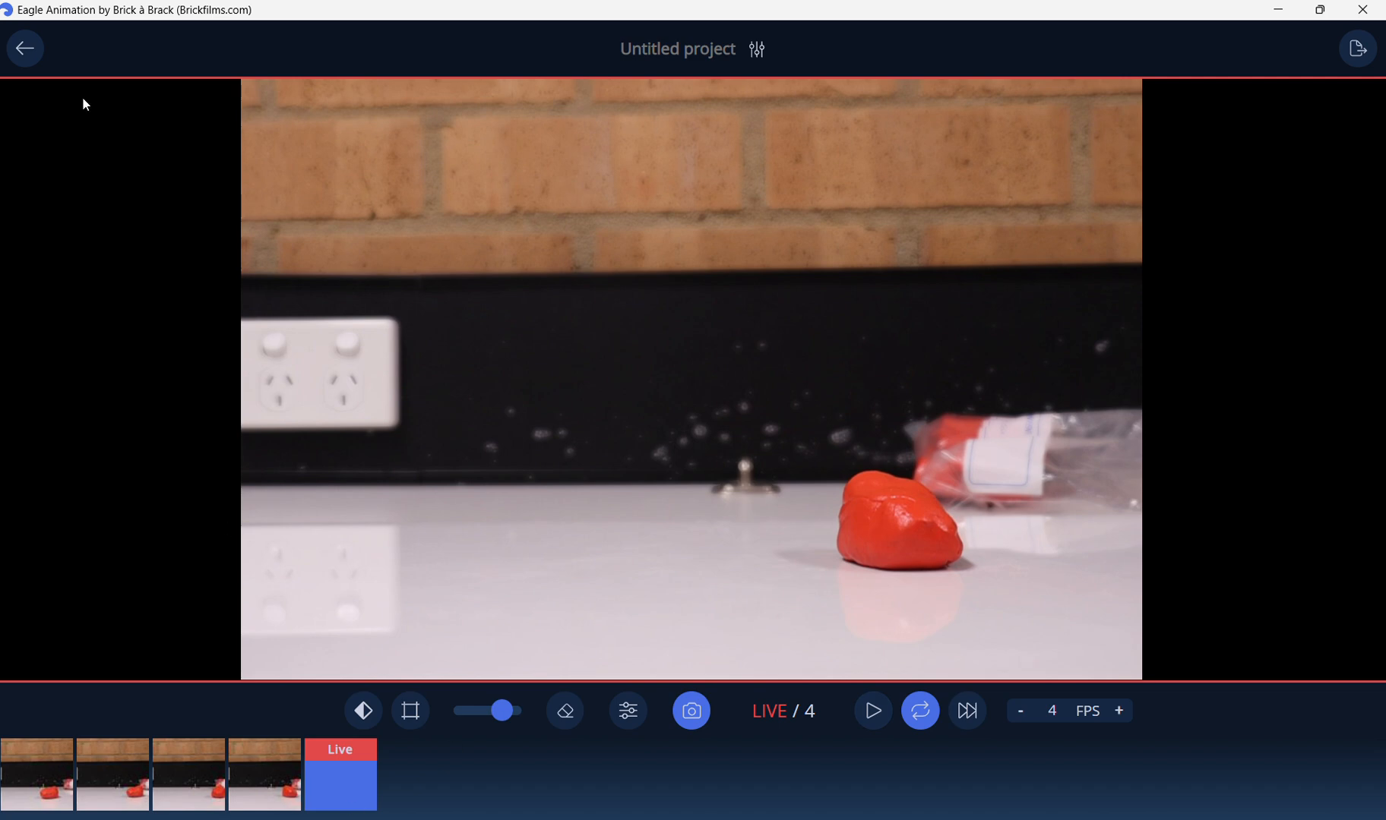
Return to the project list and rename the untitled project as Animation Name.
left_click(25, 49)
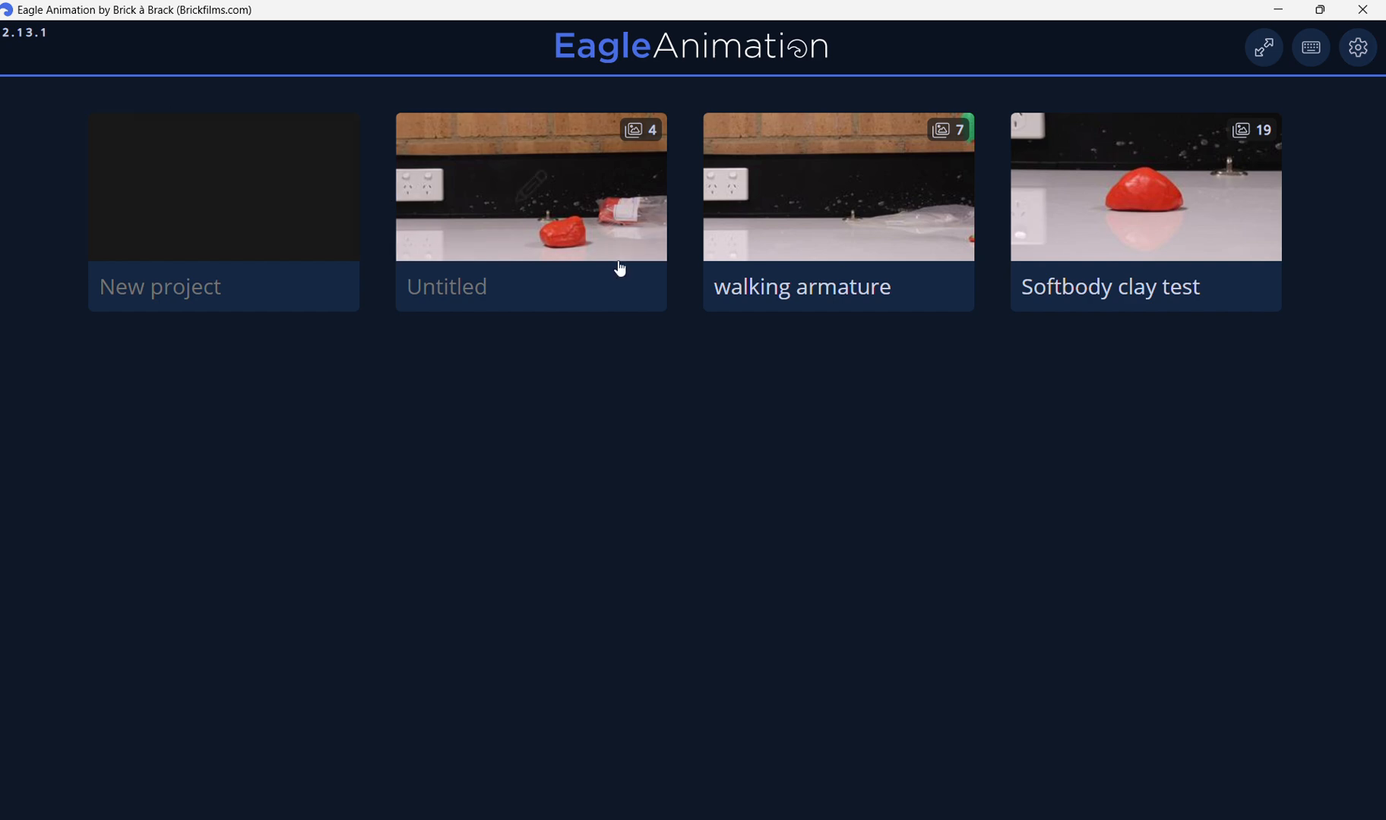
left_click(584, 200)
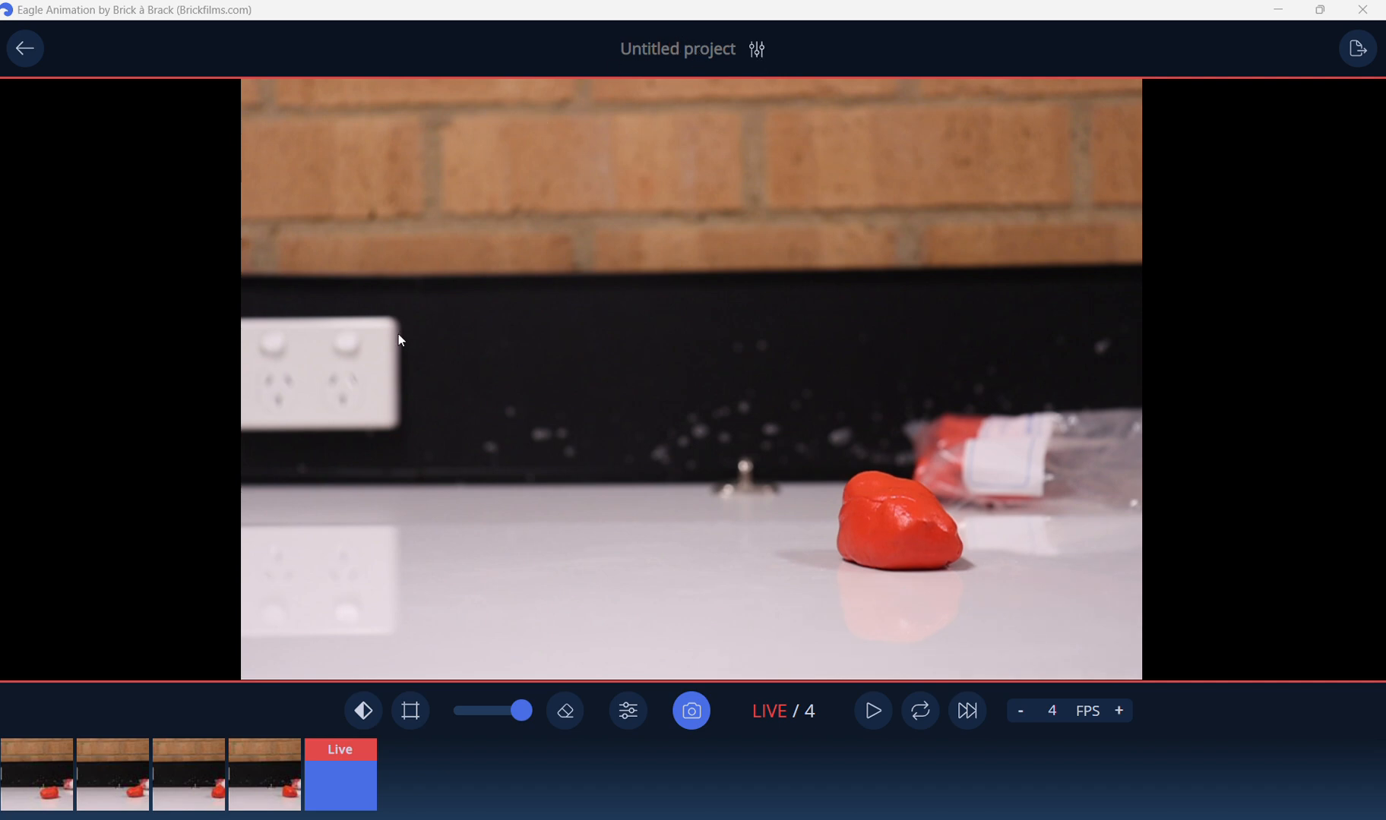
left_click(38, 51)
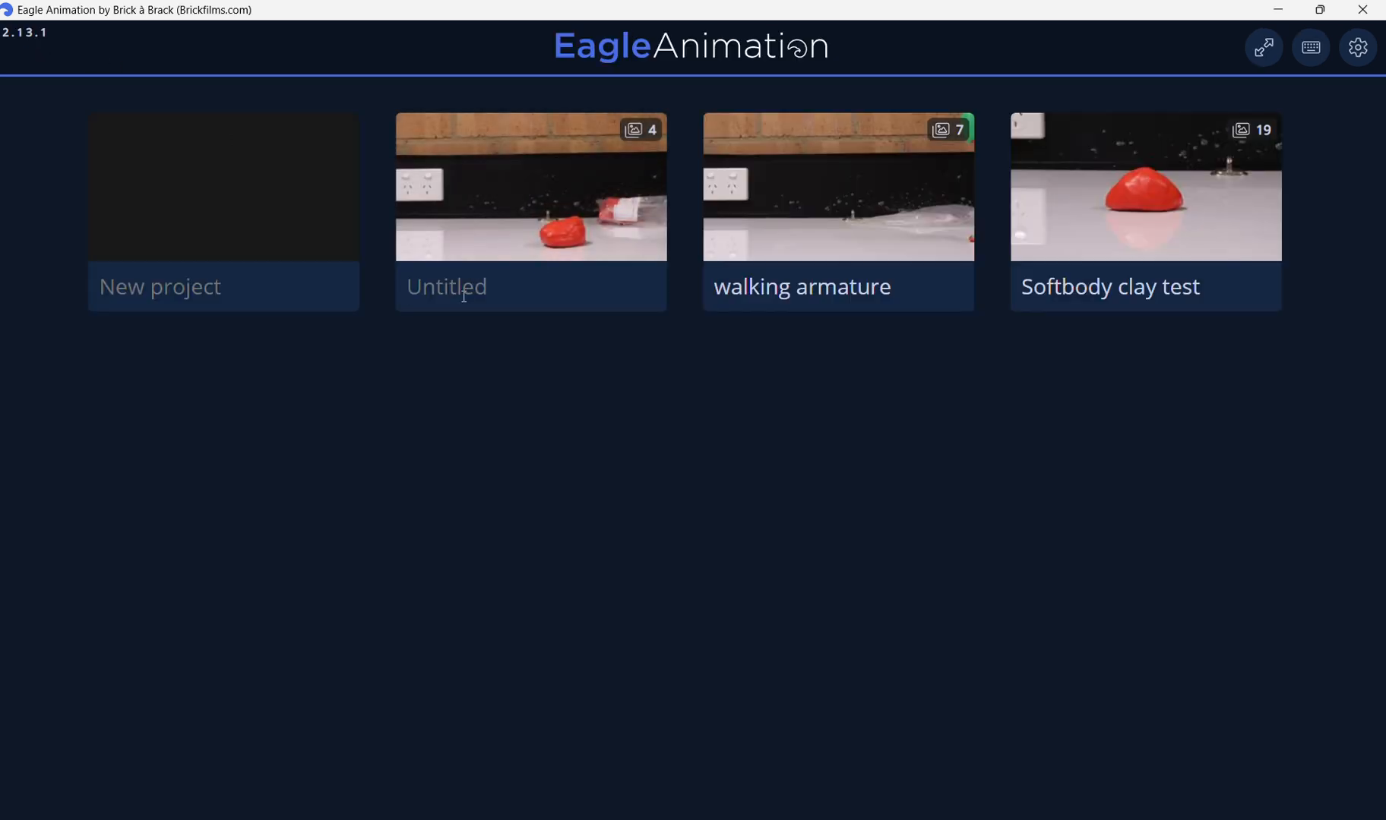
type("Animation Name")
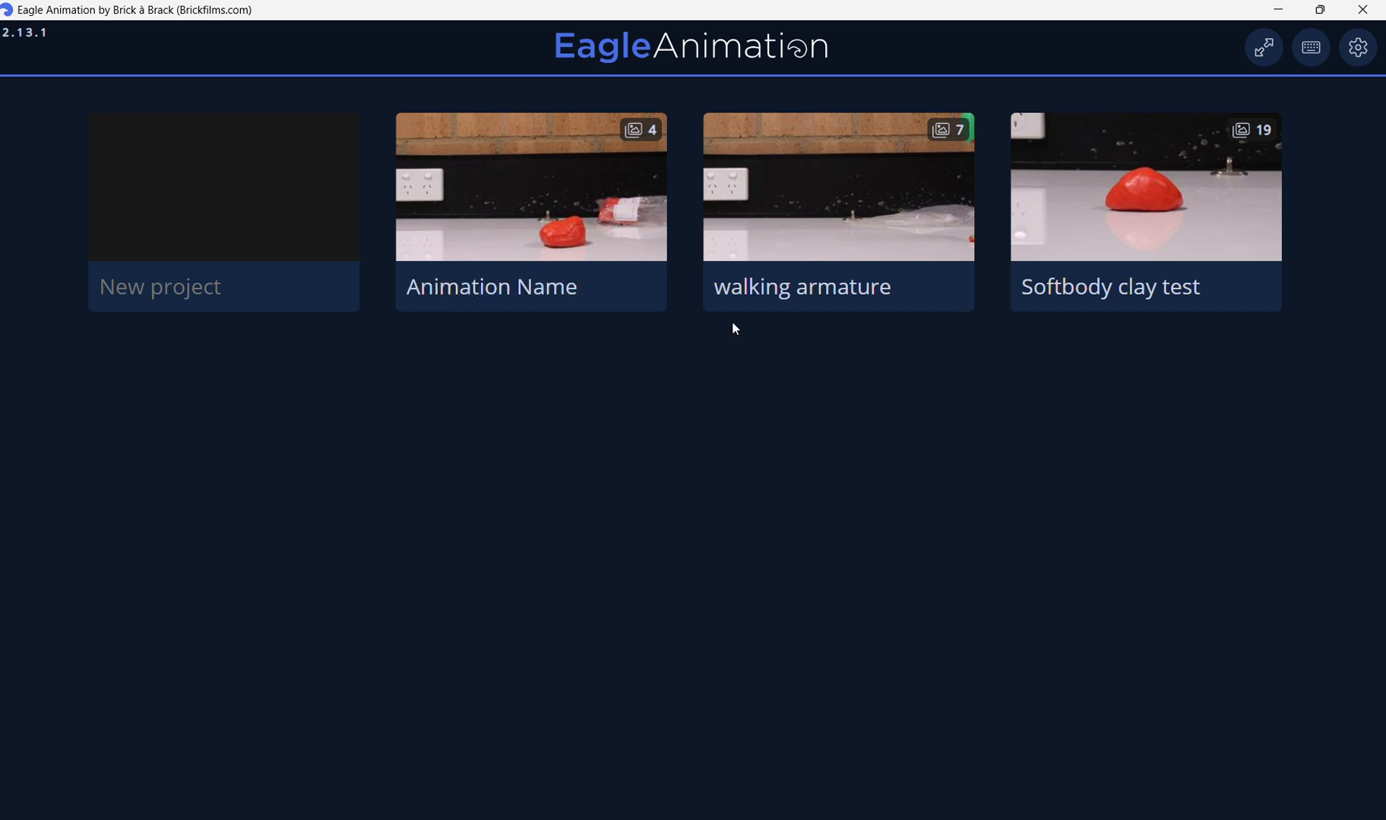
Open the application settings and toggle showing live view when looped.
left_click(1362, 58)
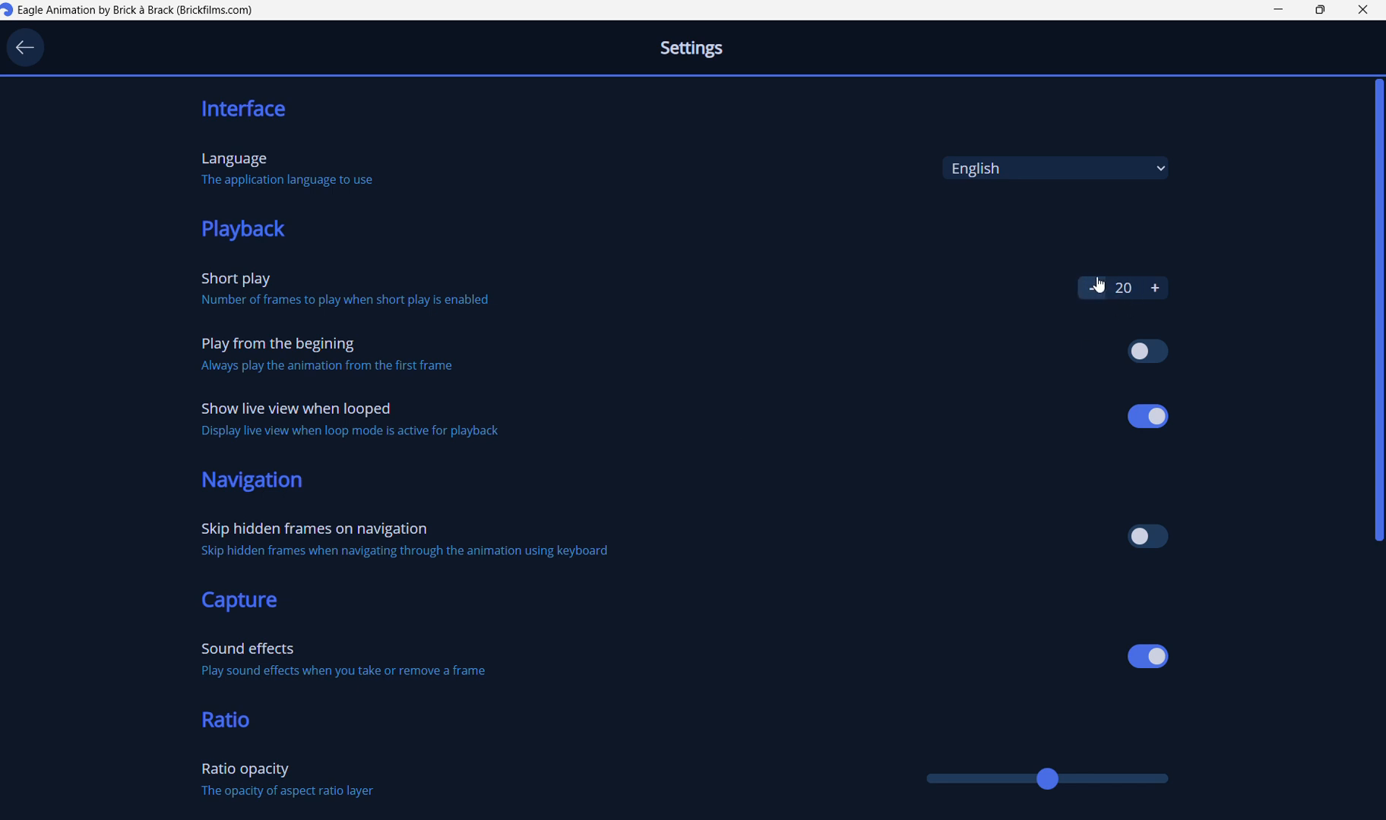
left_click(1141, 426)
scroll(1288, 457, "down", 6)
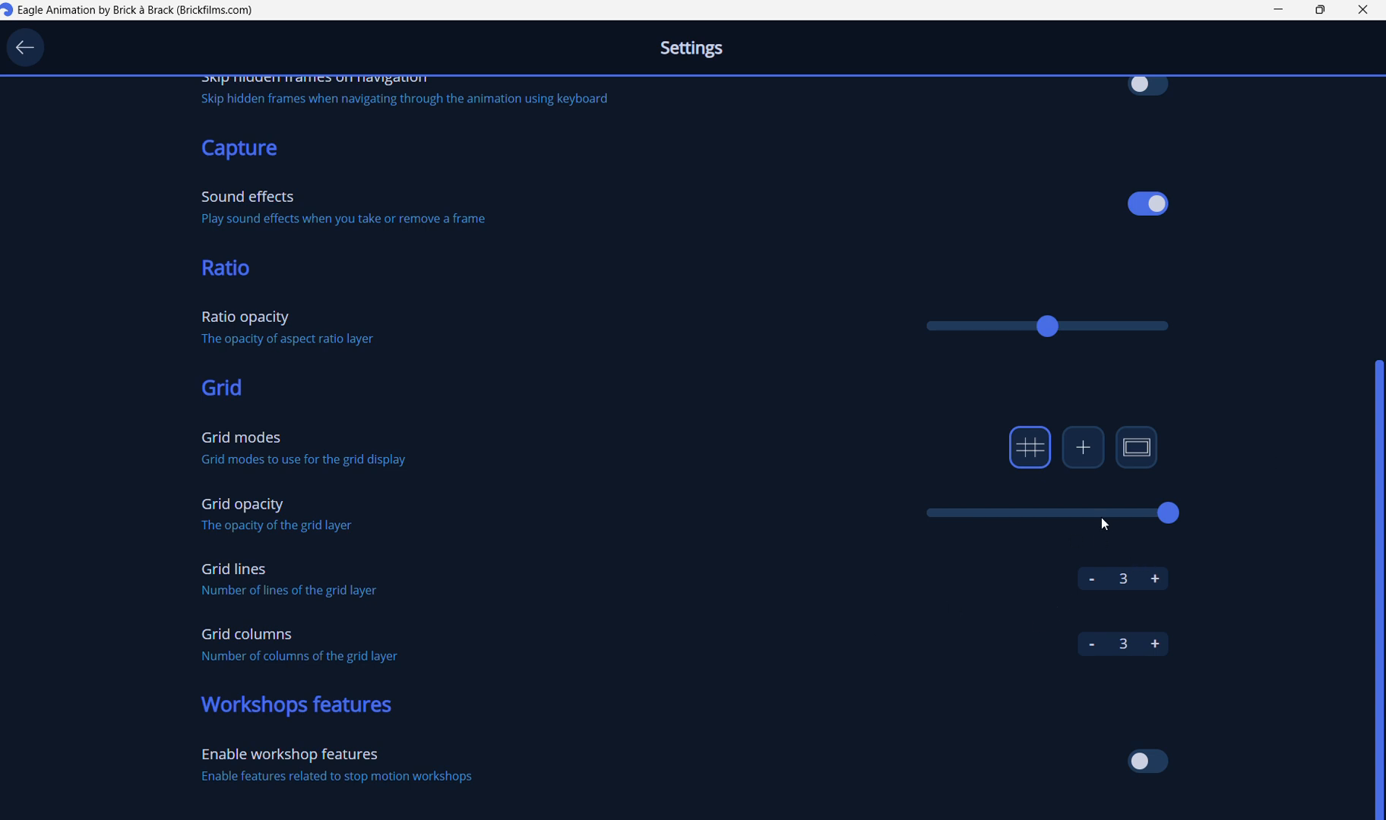
Enable the lines, crosshair and frame grid modes in the settings, then return to the project list.
left_click(1084, 450)
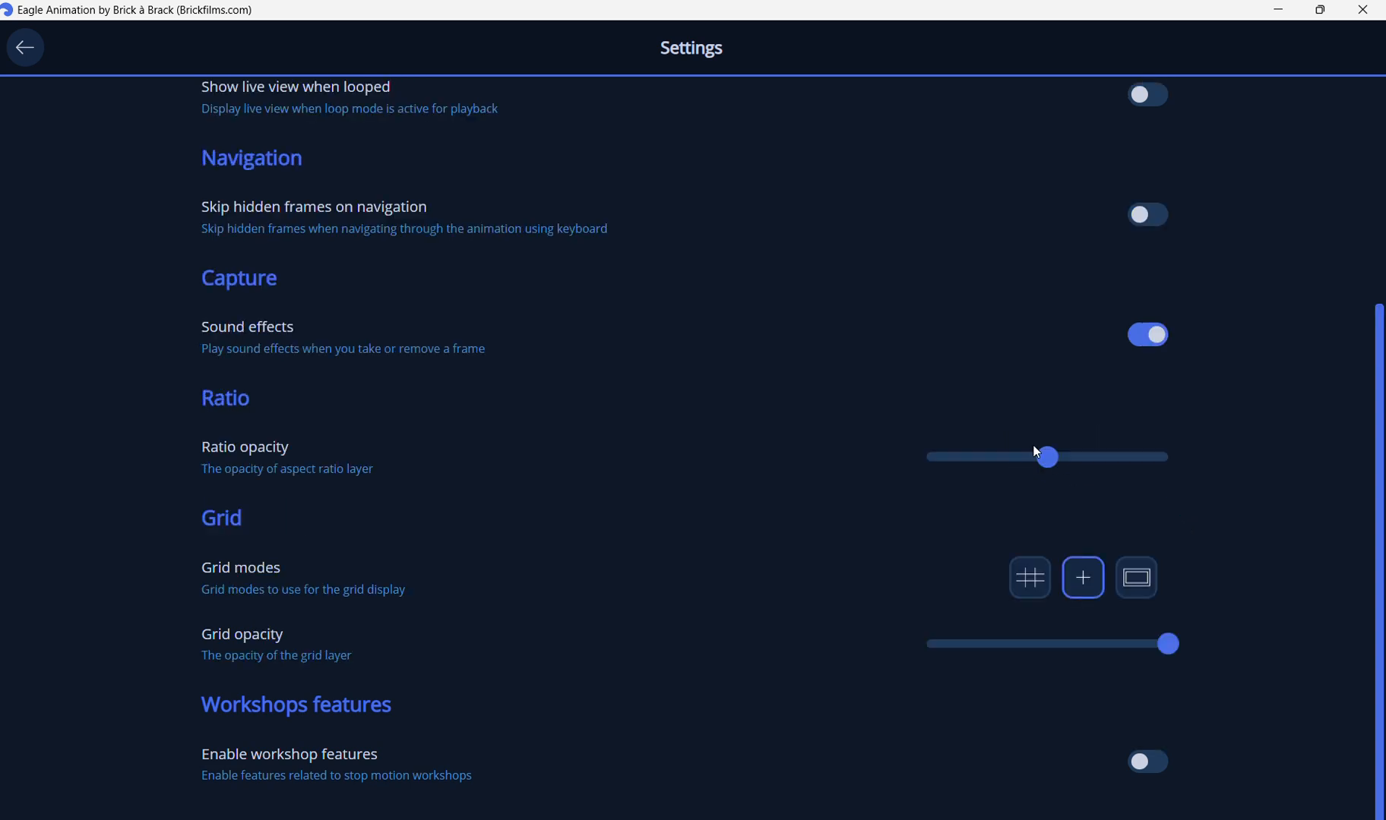
left_click(1032, 594)
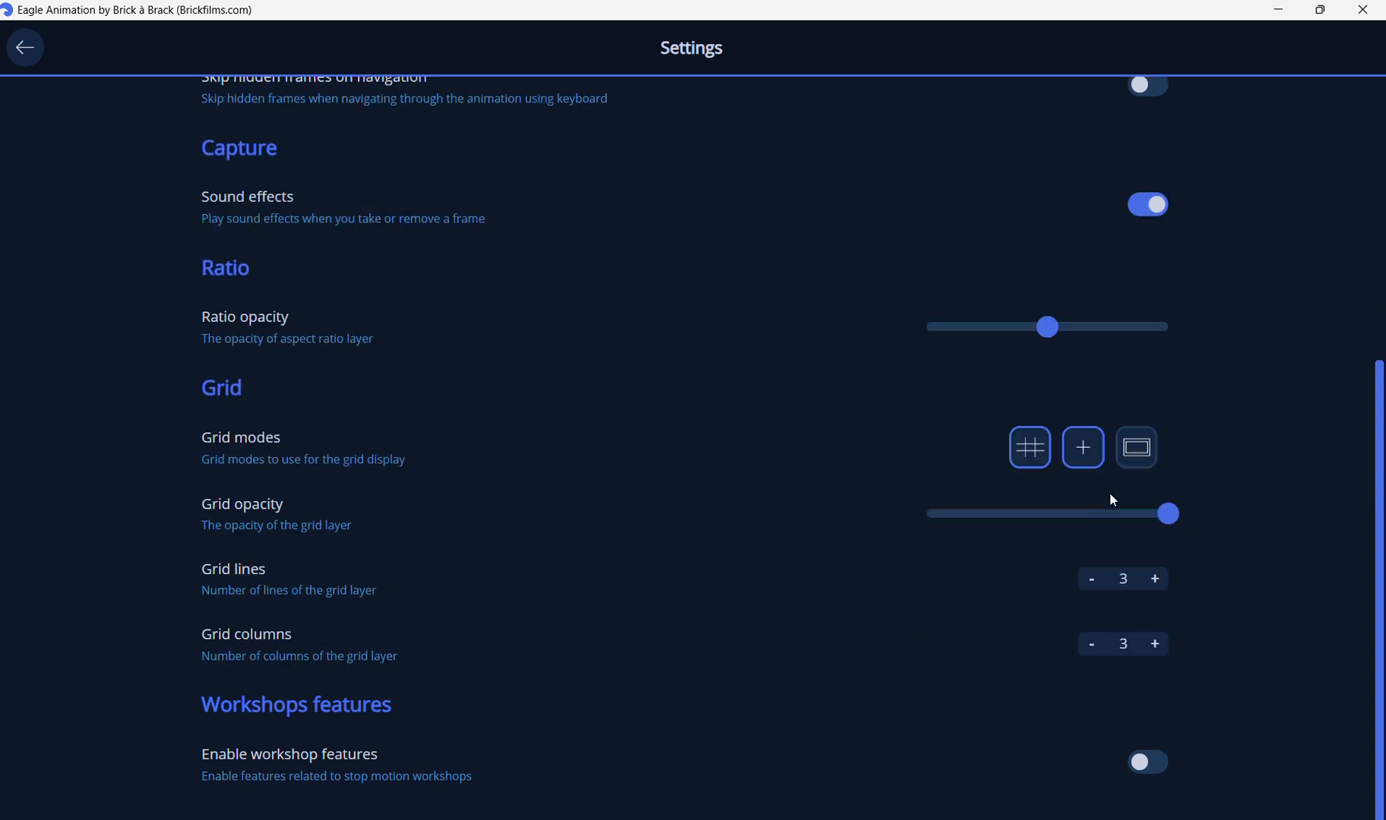
left_click(1137, 449)
left_click(25, 48)
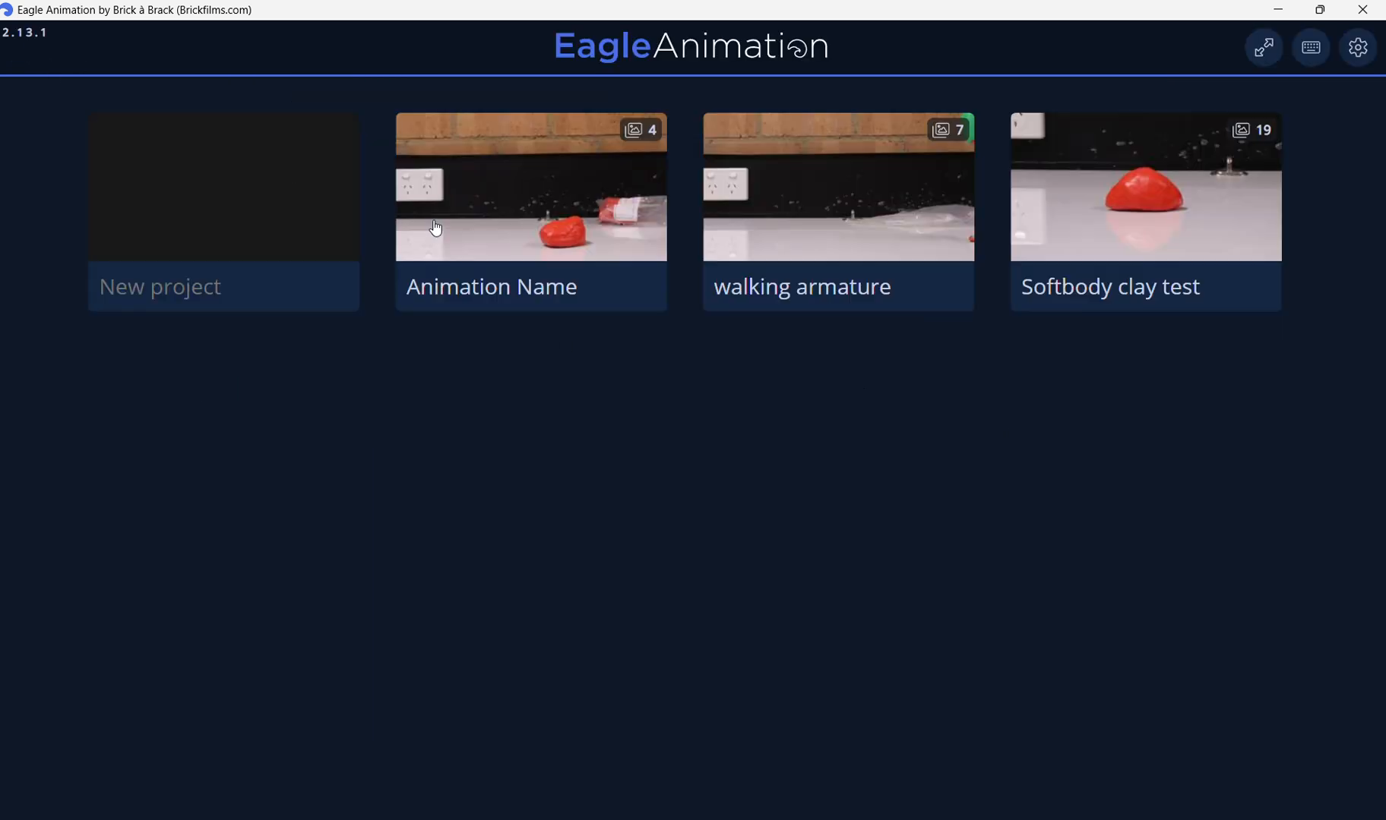
Open the Animation Name project and turn on the grid overlay over the live view.
left_click(526, 214)
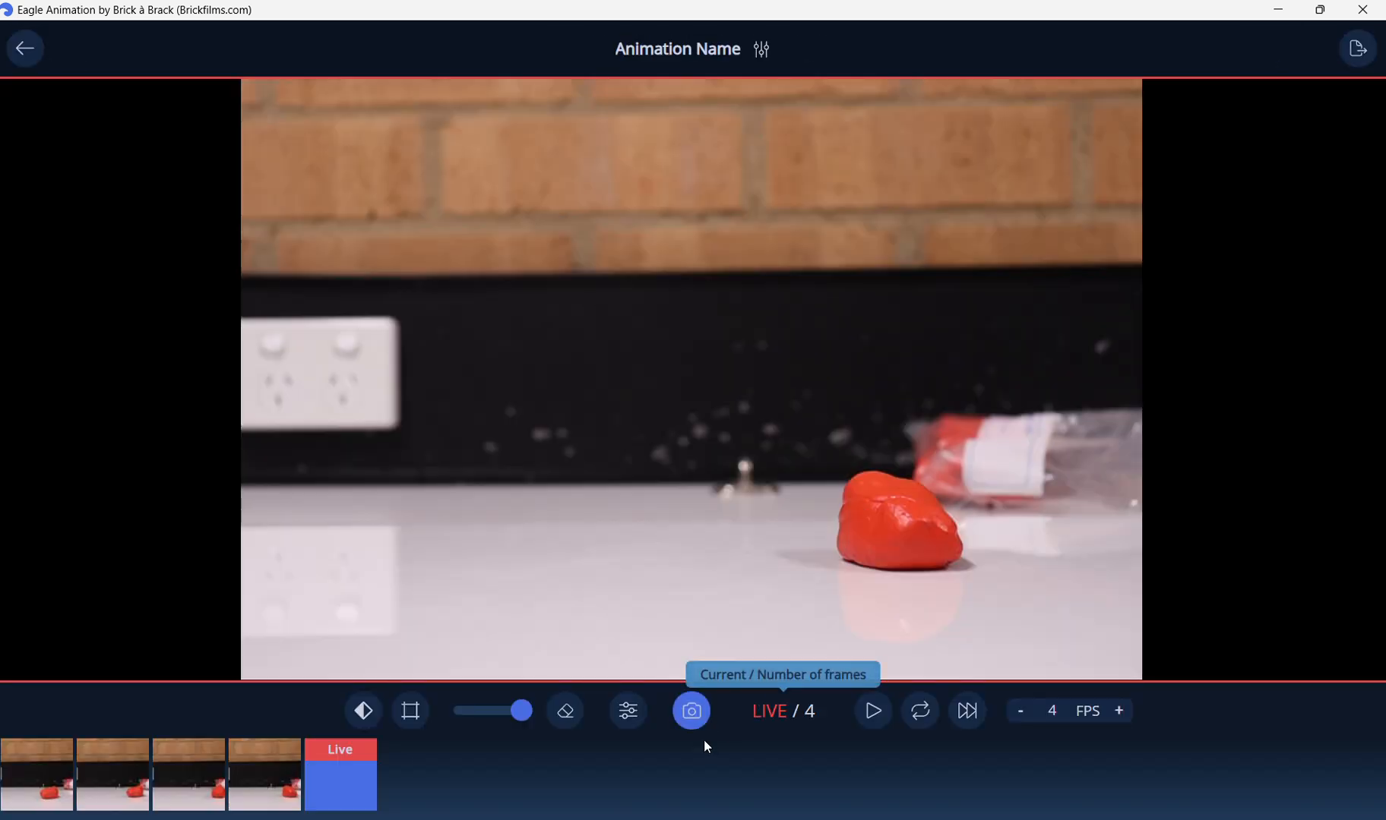
left_click(421, 716)
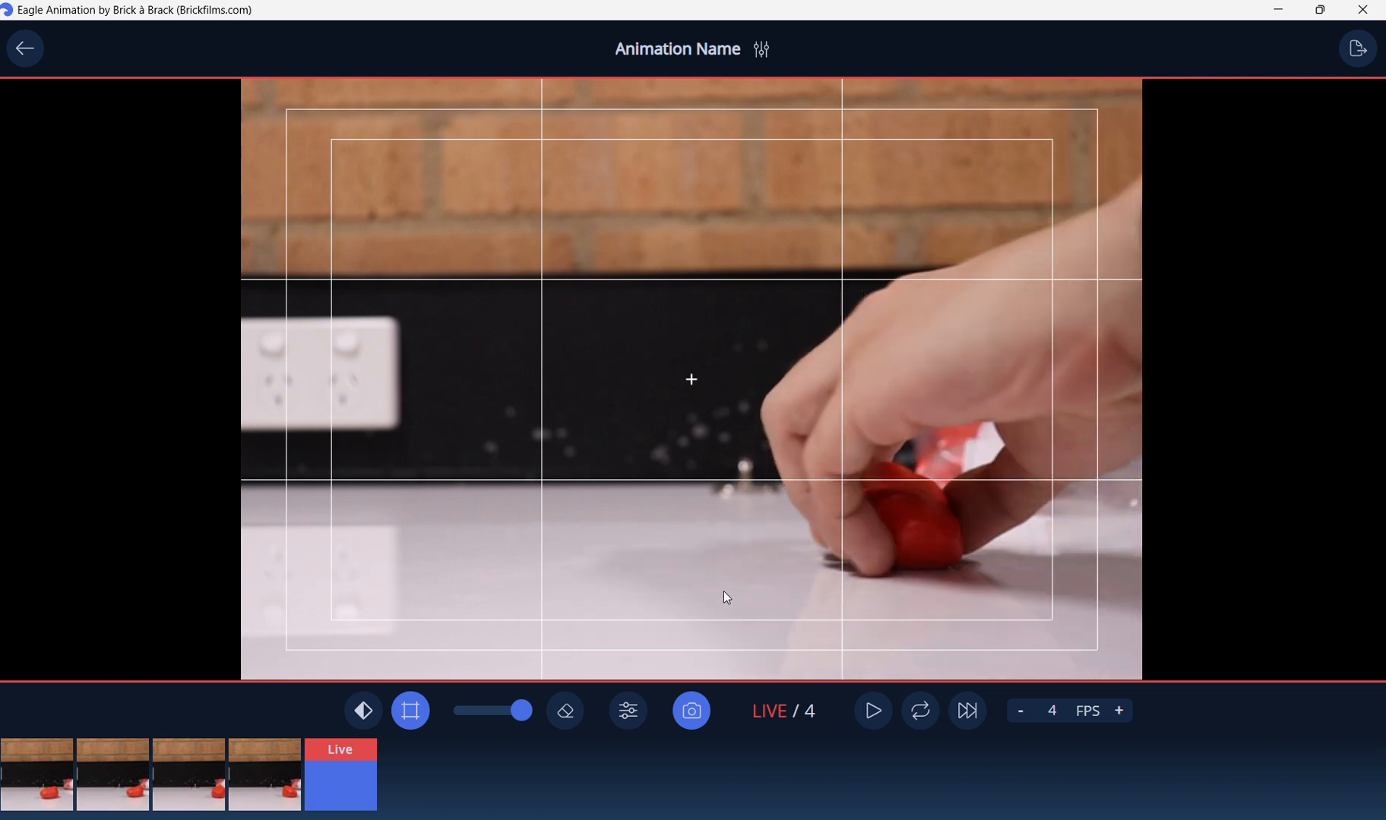
Lower the onion skin opacity to about halfway and capture a fifth frame from the live view.
left_click_drag(519, 712, 491, 712)
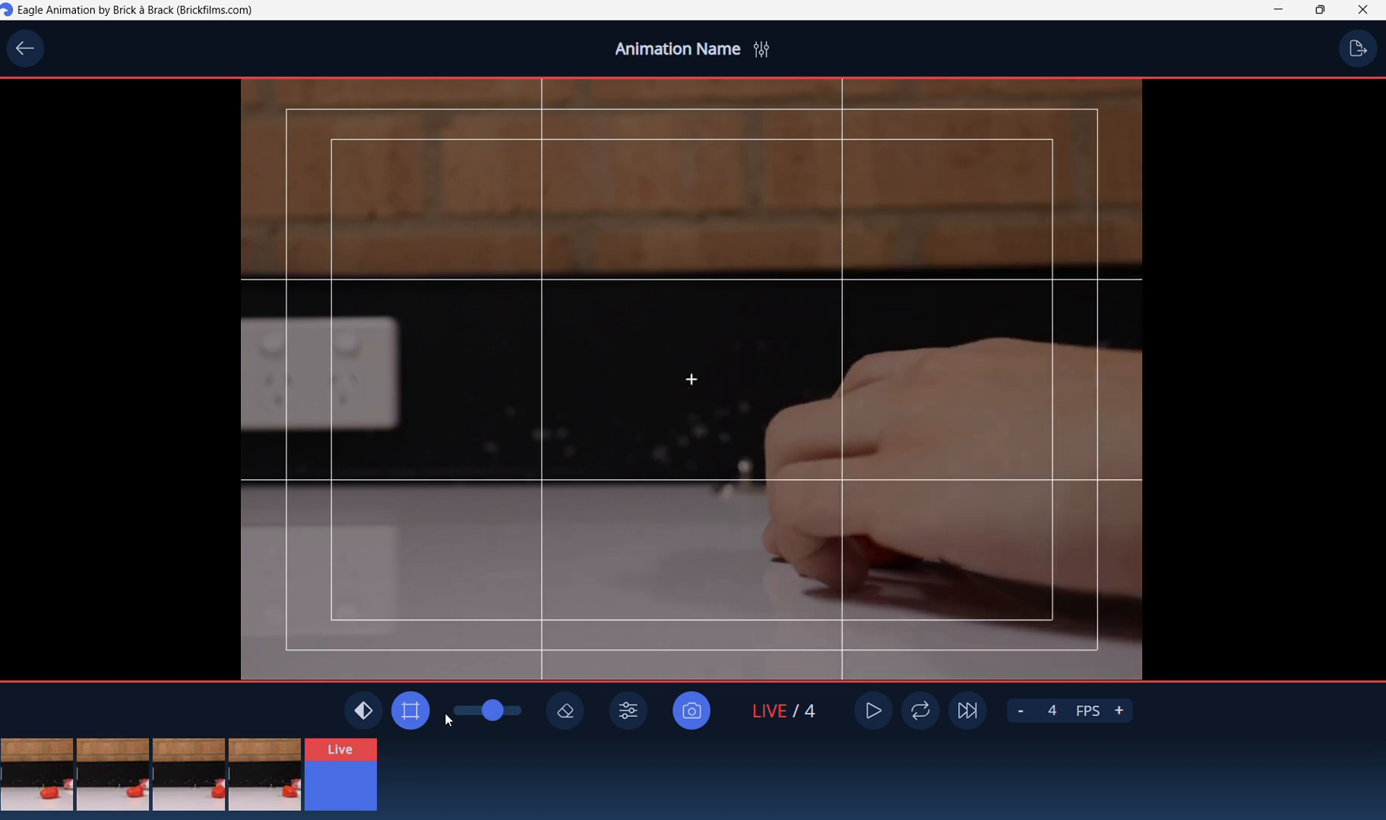
left_click_drag(495, 712, 574, 721)
left_click(272, 796)
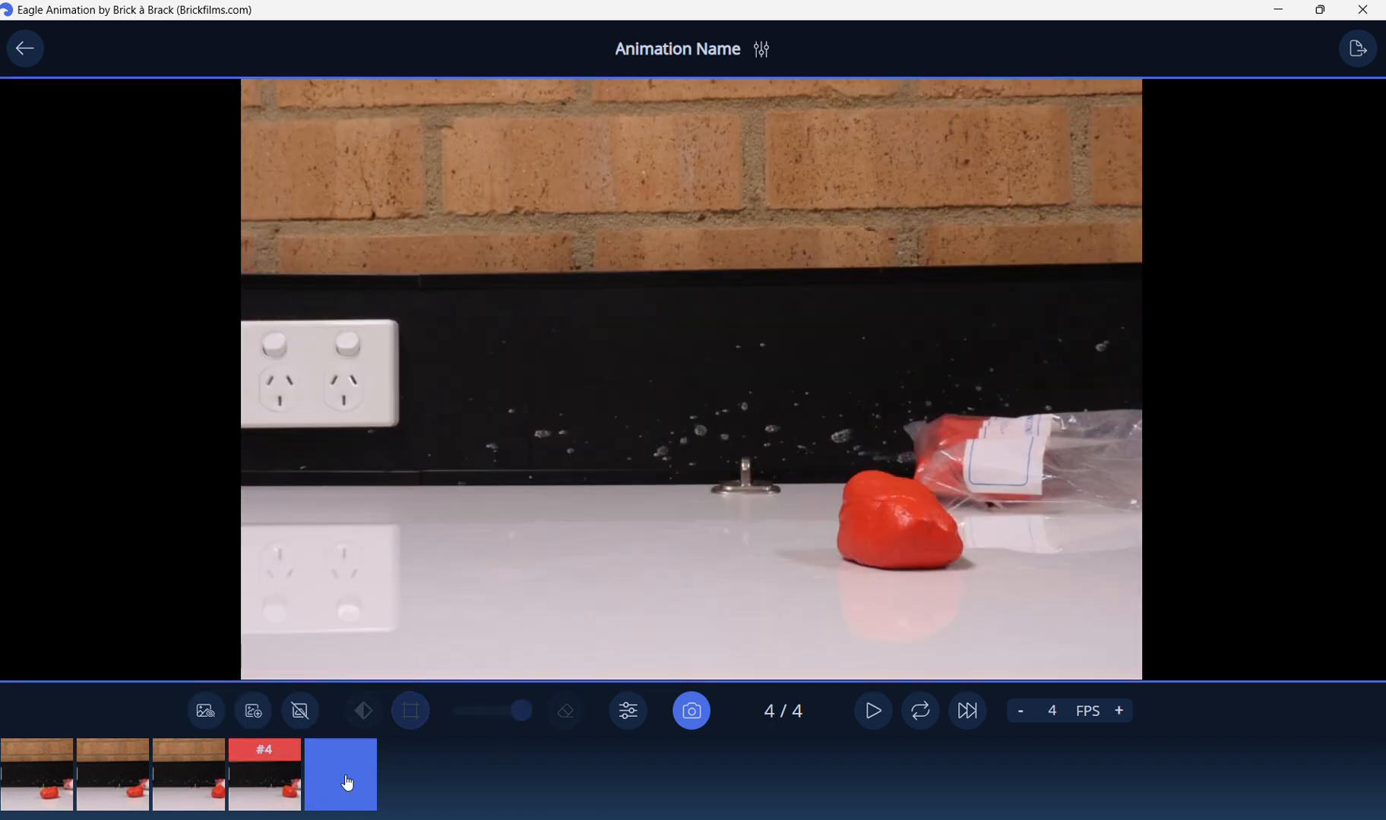
left_click(348, 783)
left_click_drag(517, 711, 492, 709)
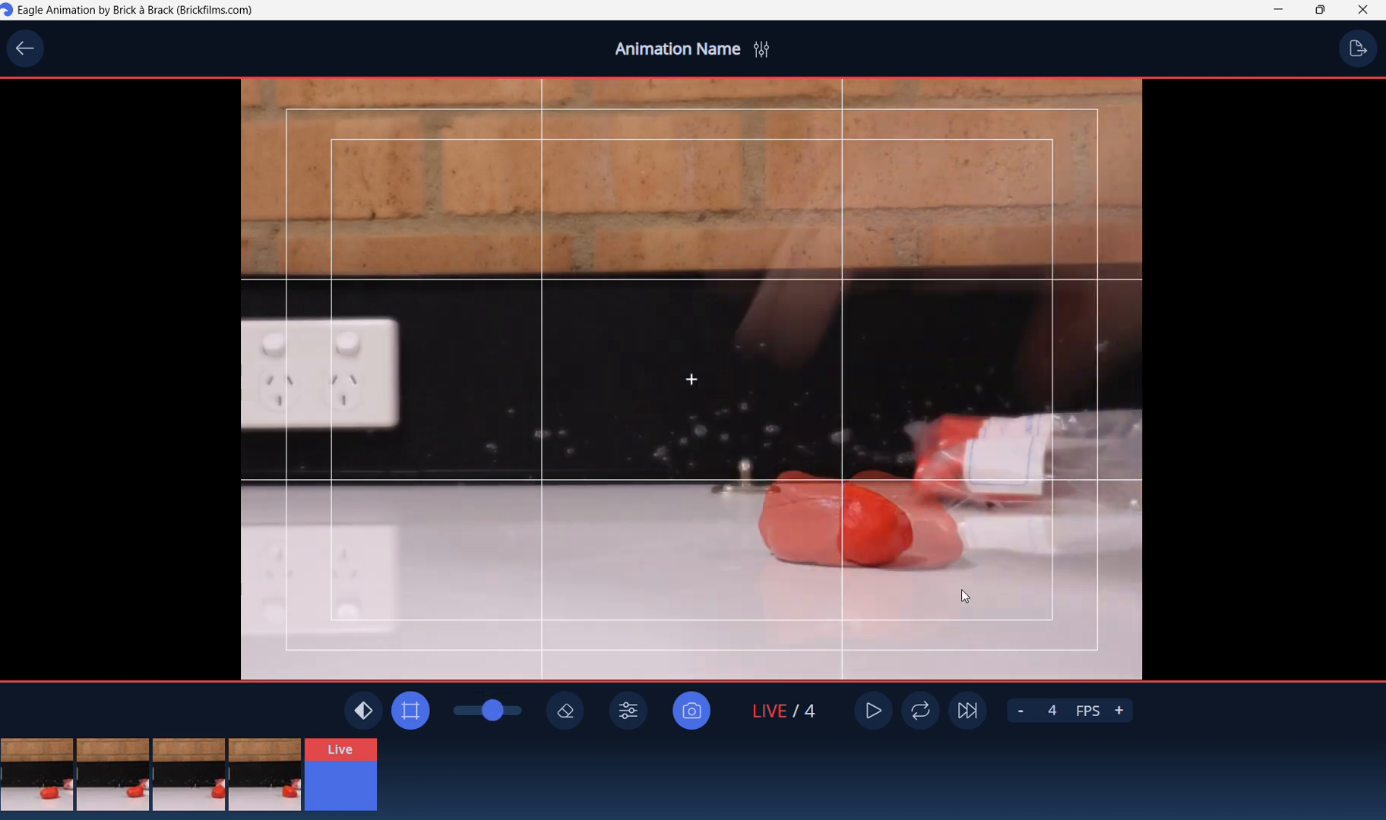
left_click(704, 722)
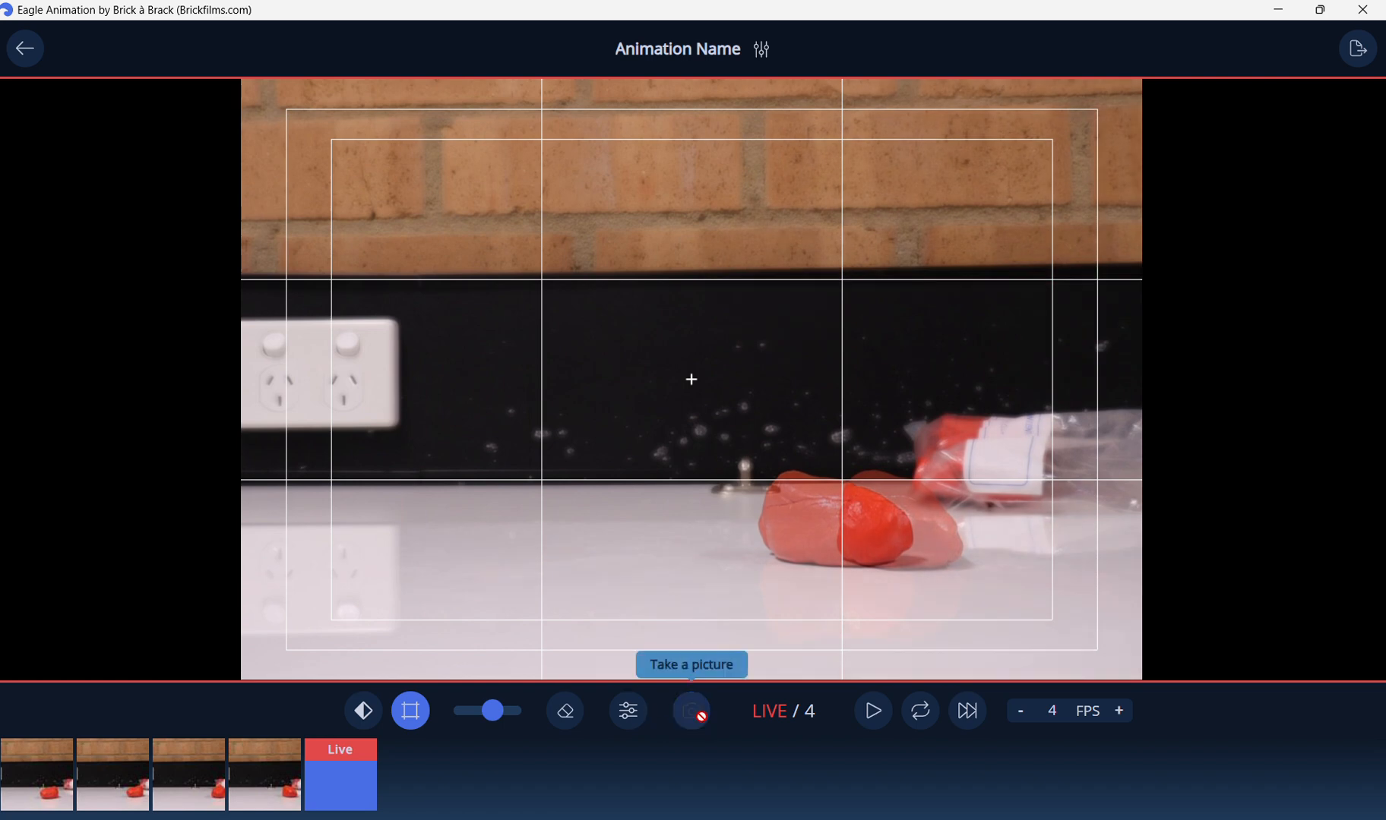